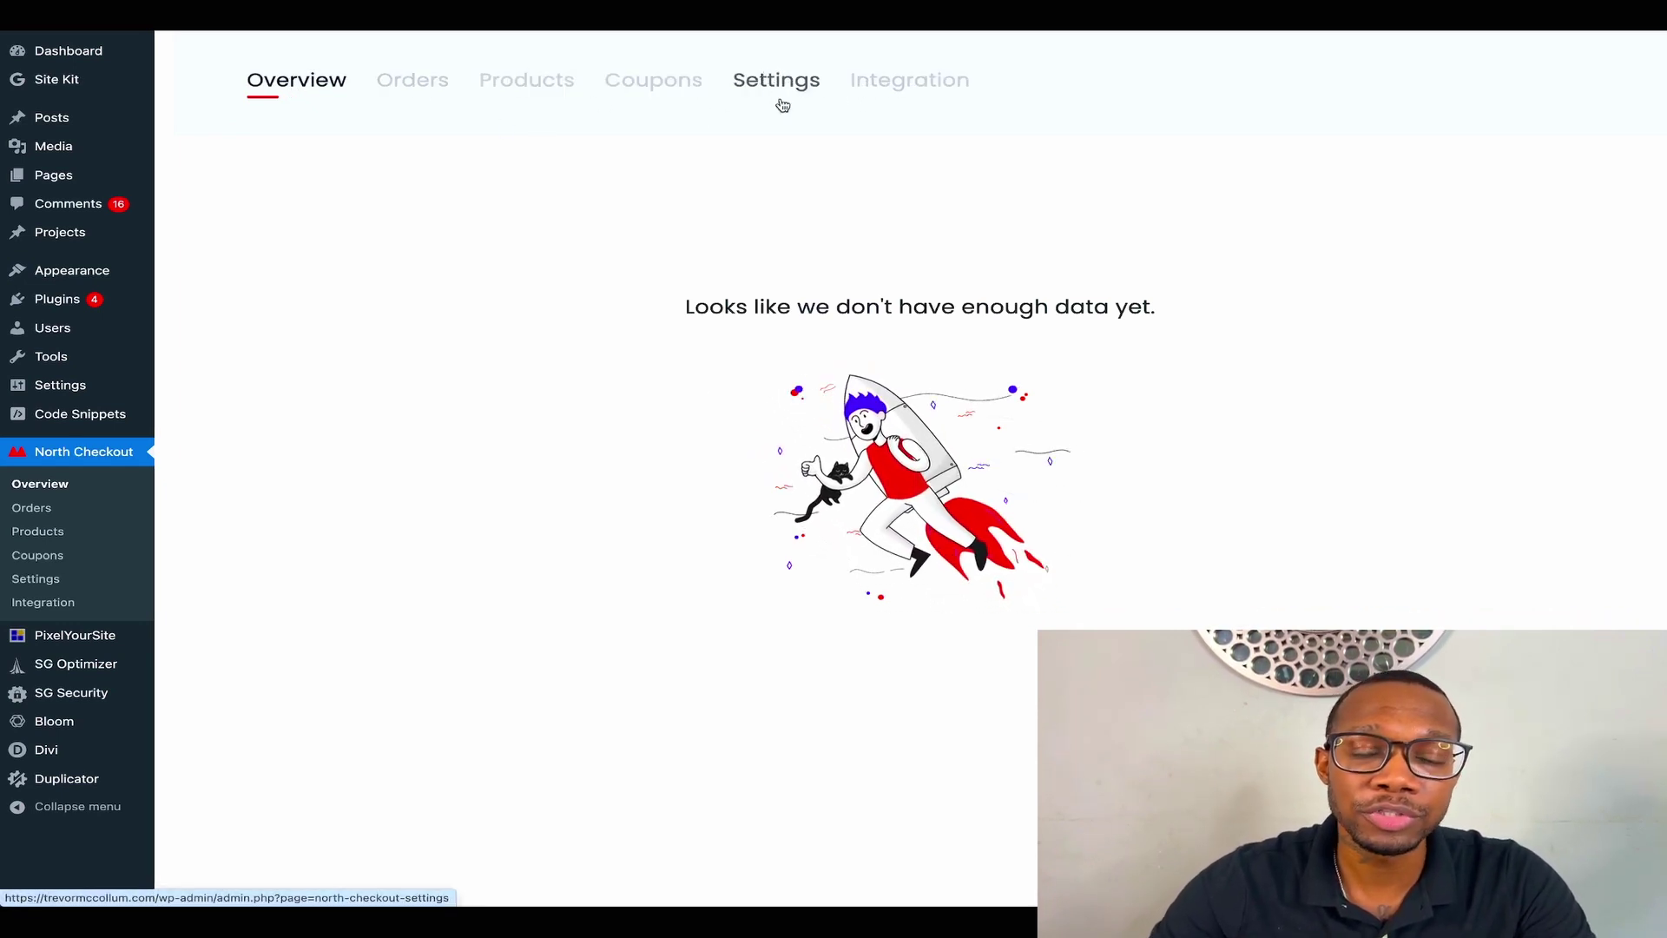
Step: From the North Checkout settings, start the Connect with Stripe onboarding
left_click(784, 93)
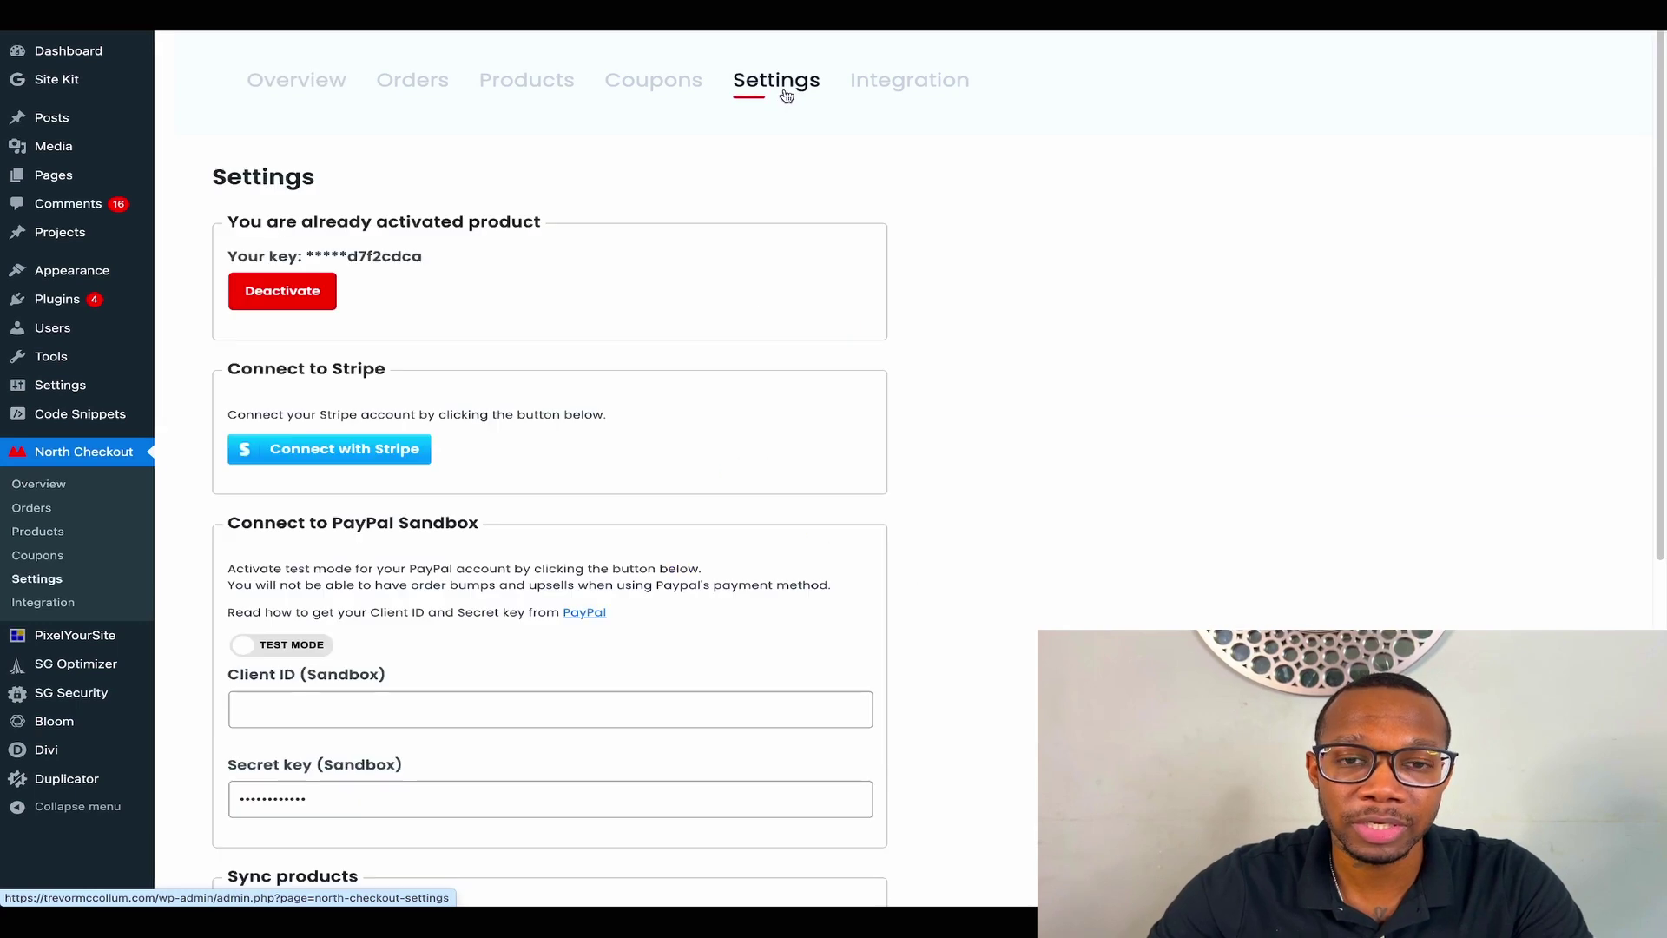
scroll(363, 221, "down", 2)
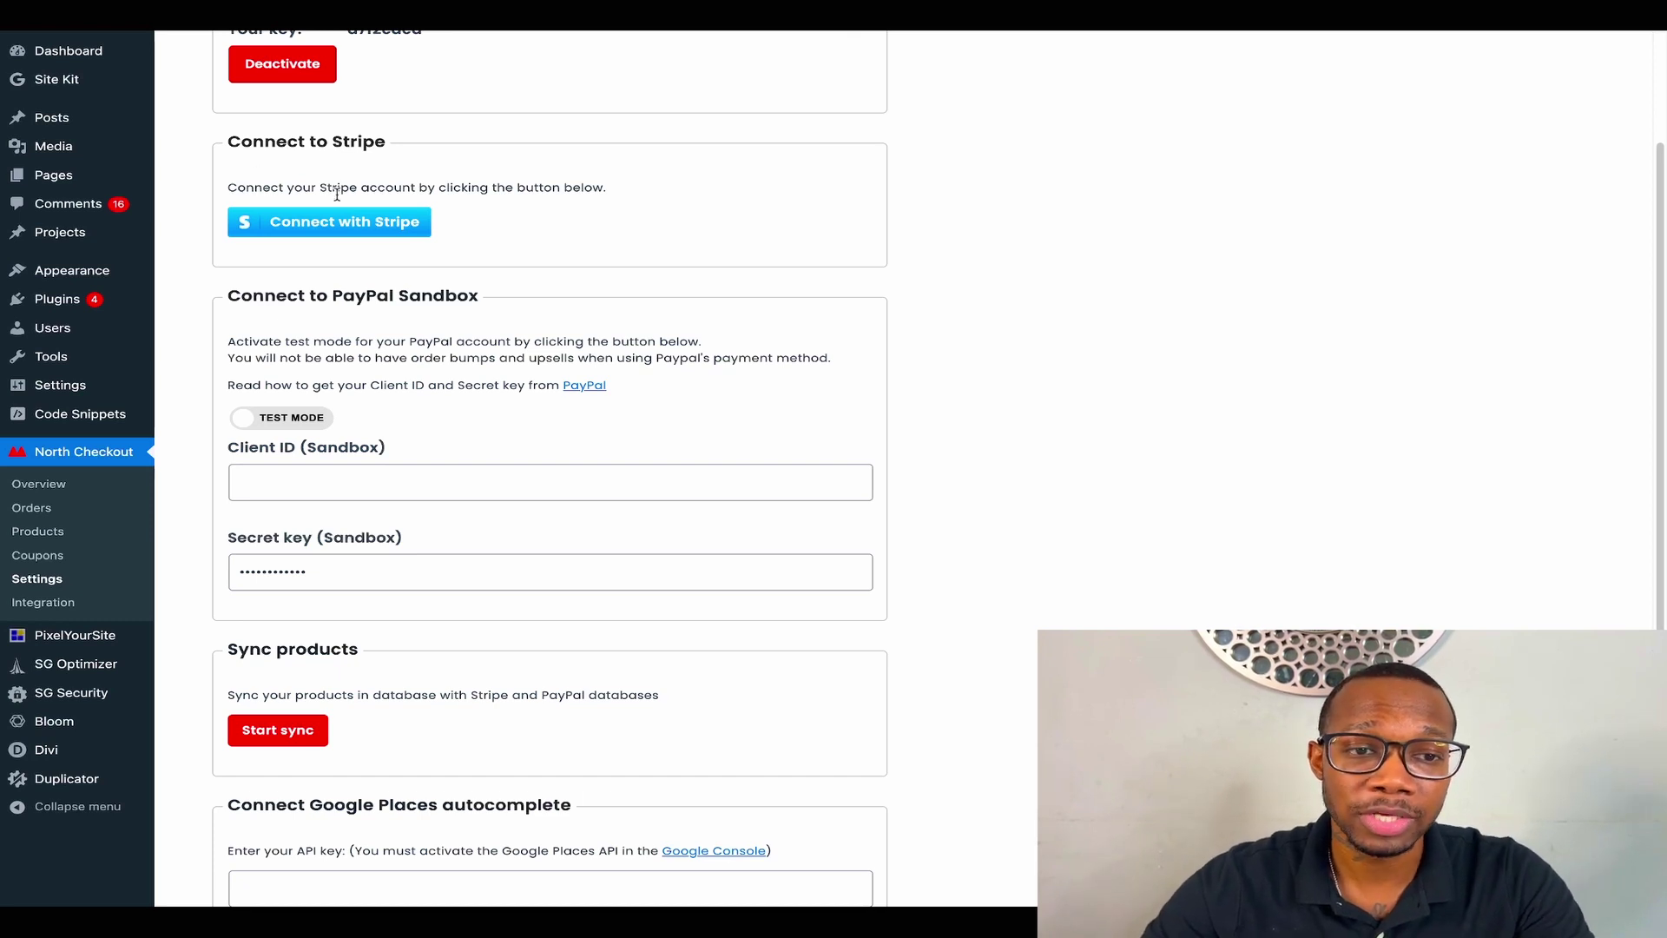
left_click(360, 227)
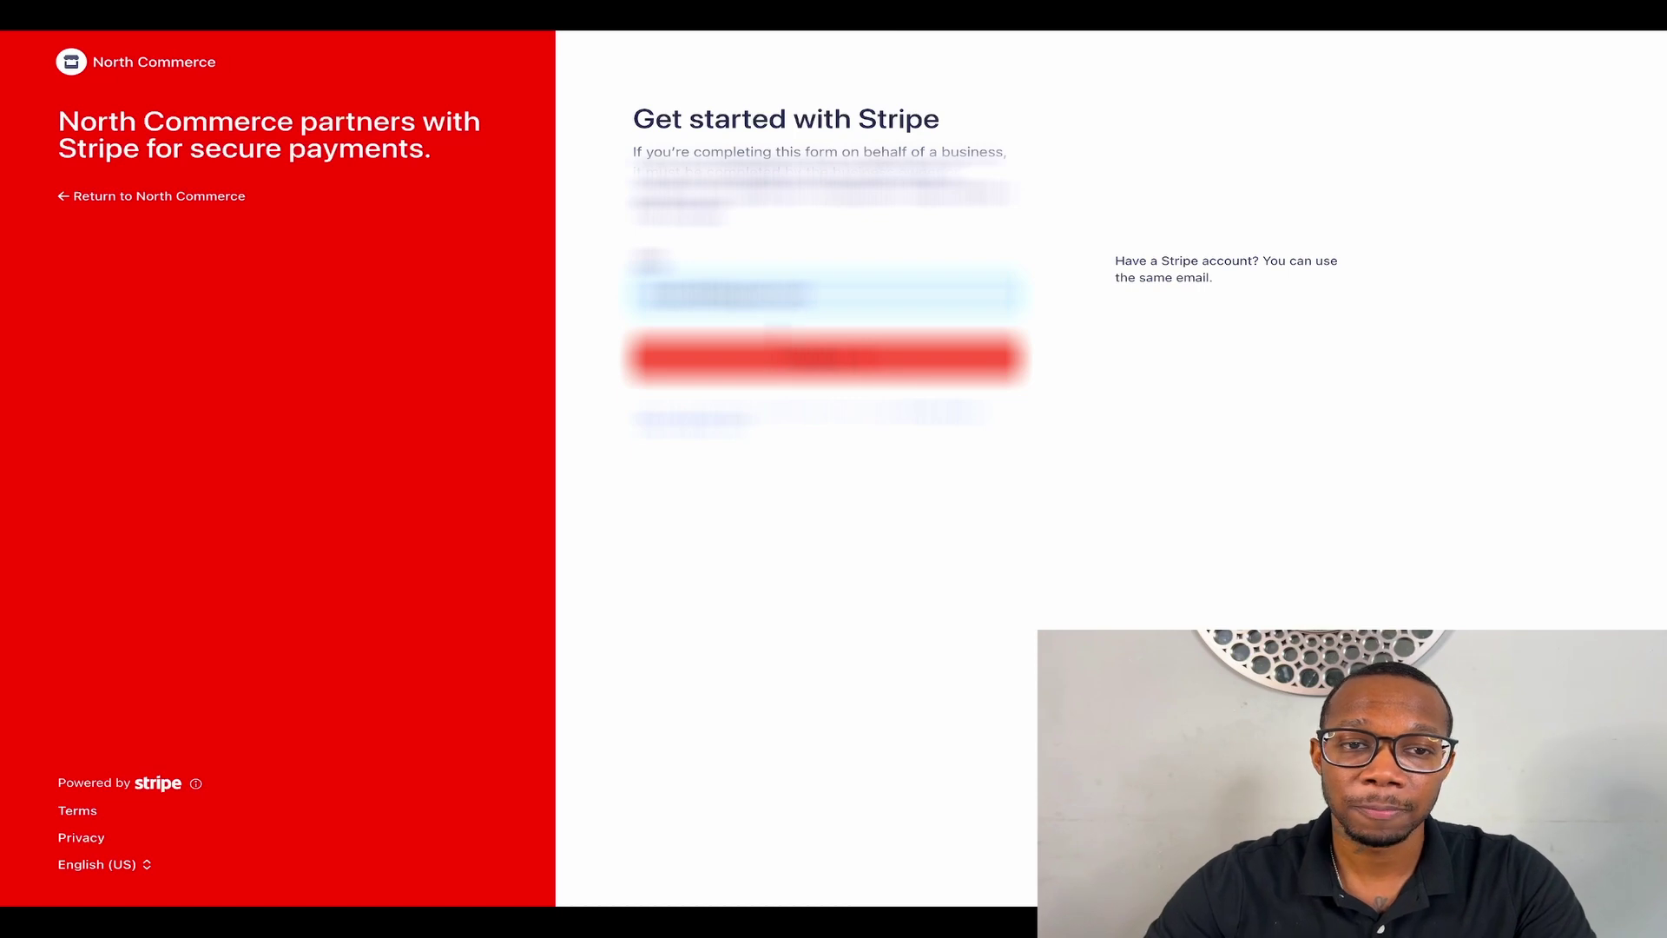
Step: Continue the Stripe sign-in with the account email and dismiss the popup over the form
left_click(825, 358)
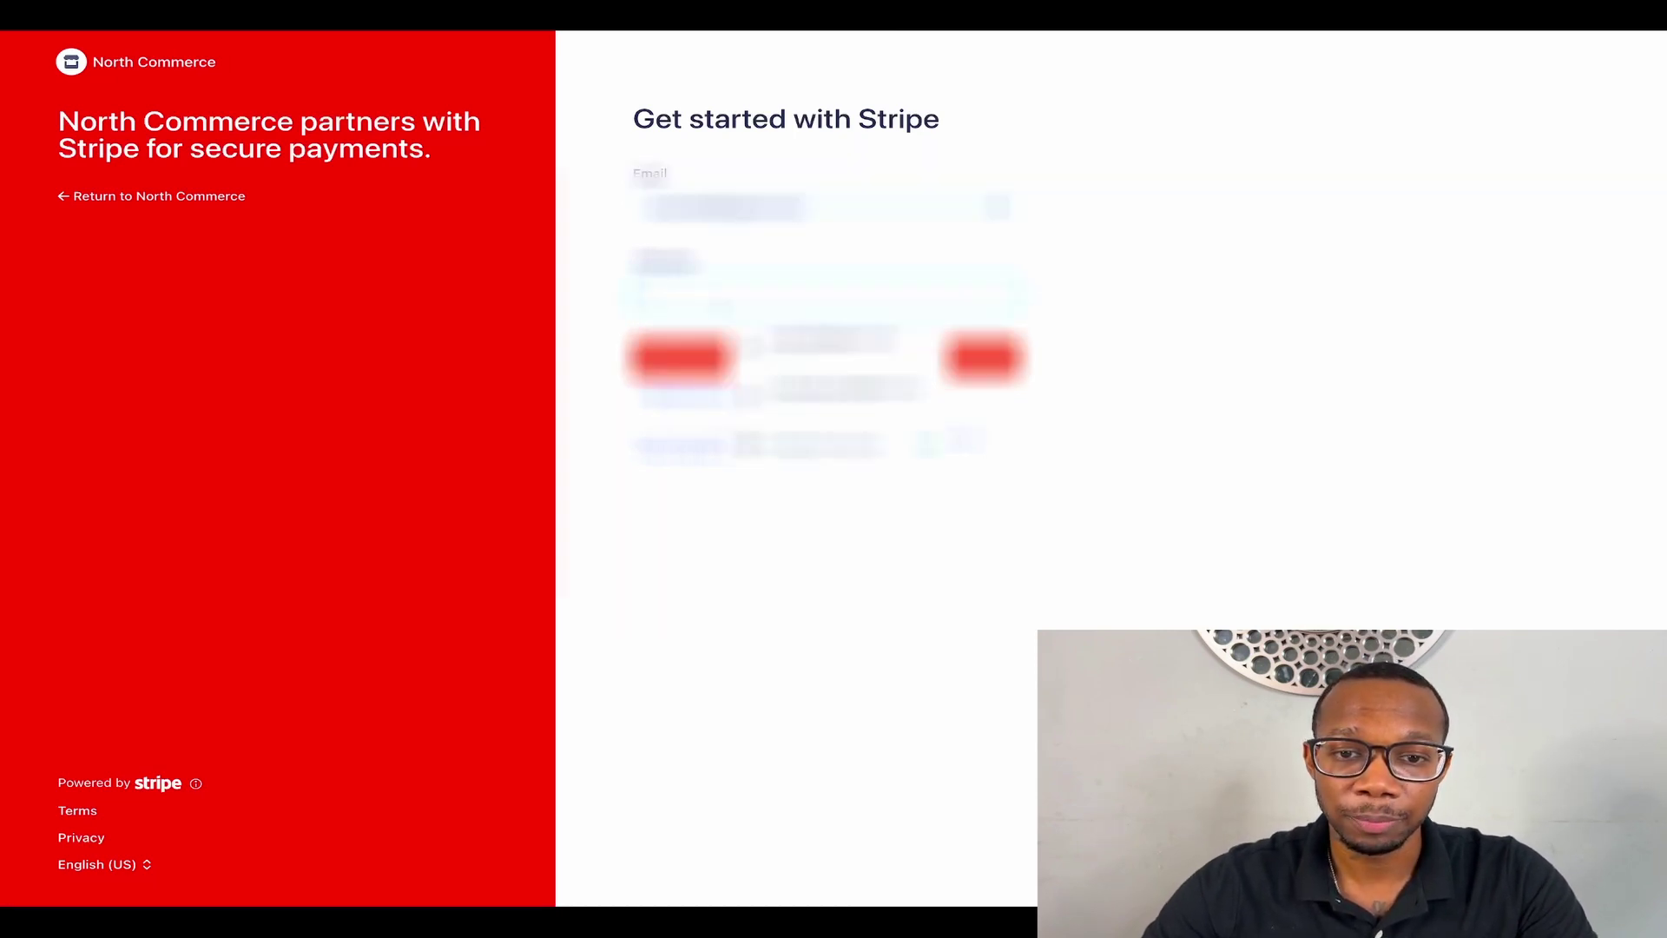
left_click(1120, 343)
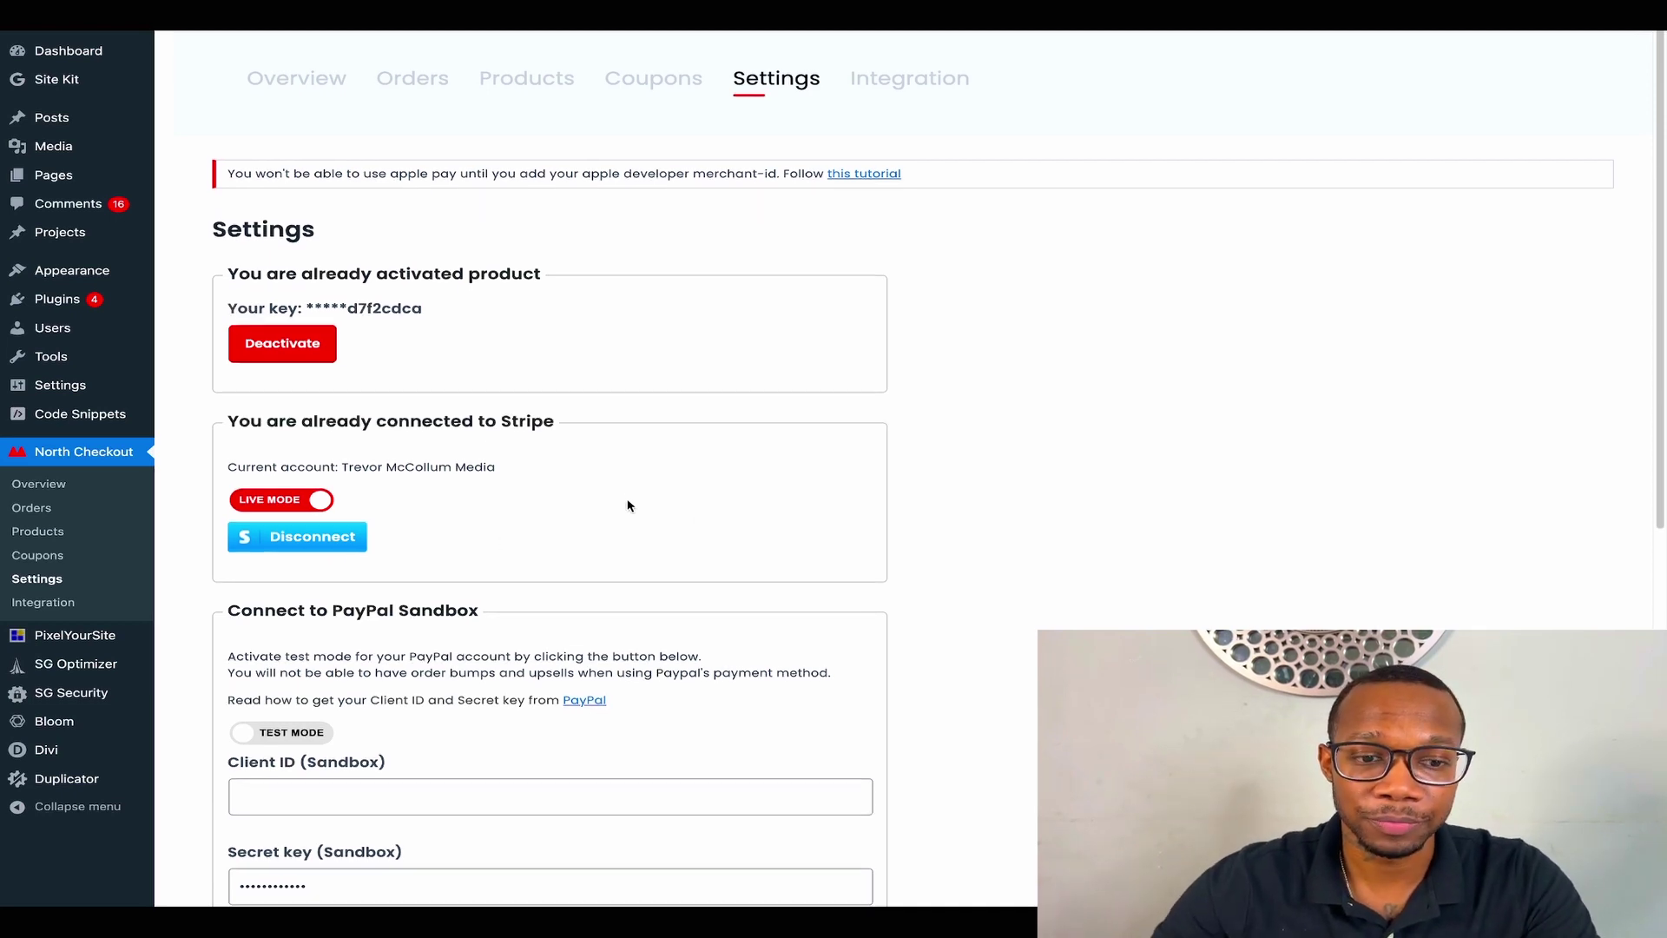
Step: Scroll down the North Checkout settings to the live PayPal Client ID and Secret key fields
scroll(695, 521, "down", 3)
scroll(576, 508, "down", 2)
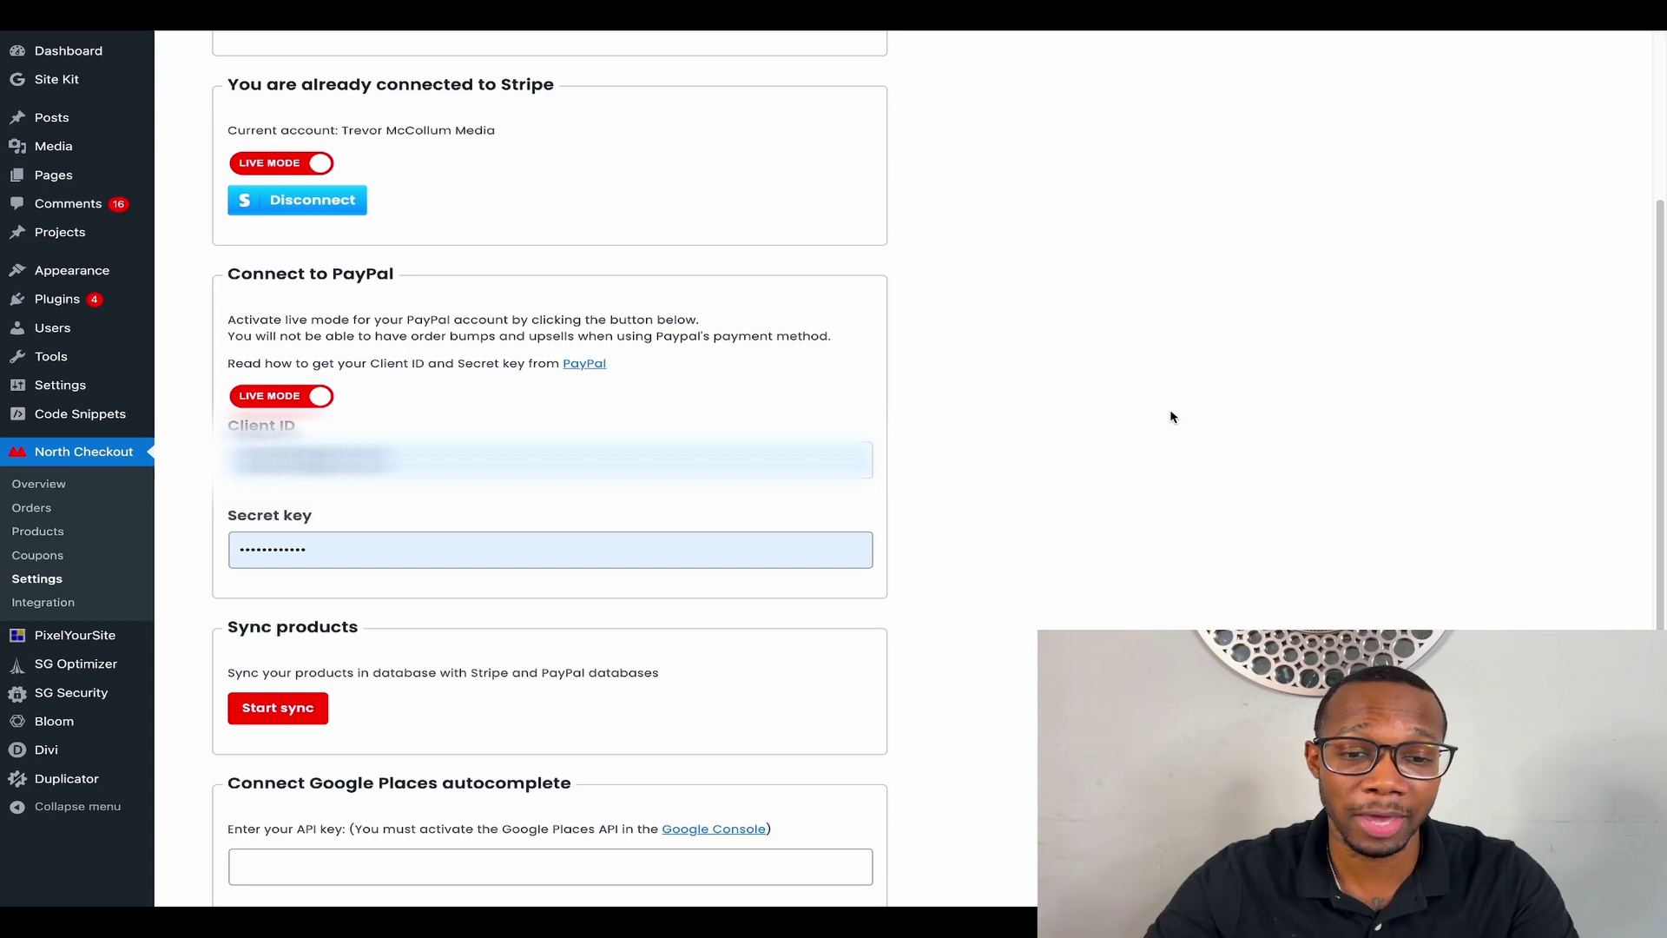
scroll(612, 577, "down", 3)
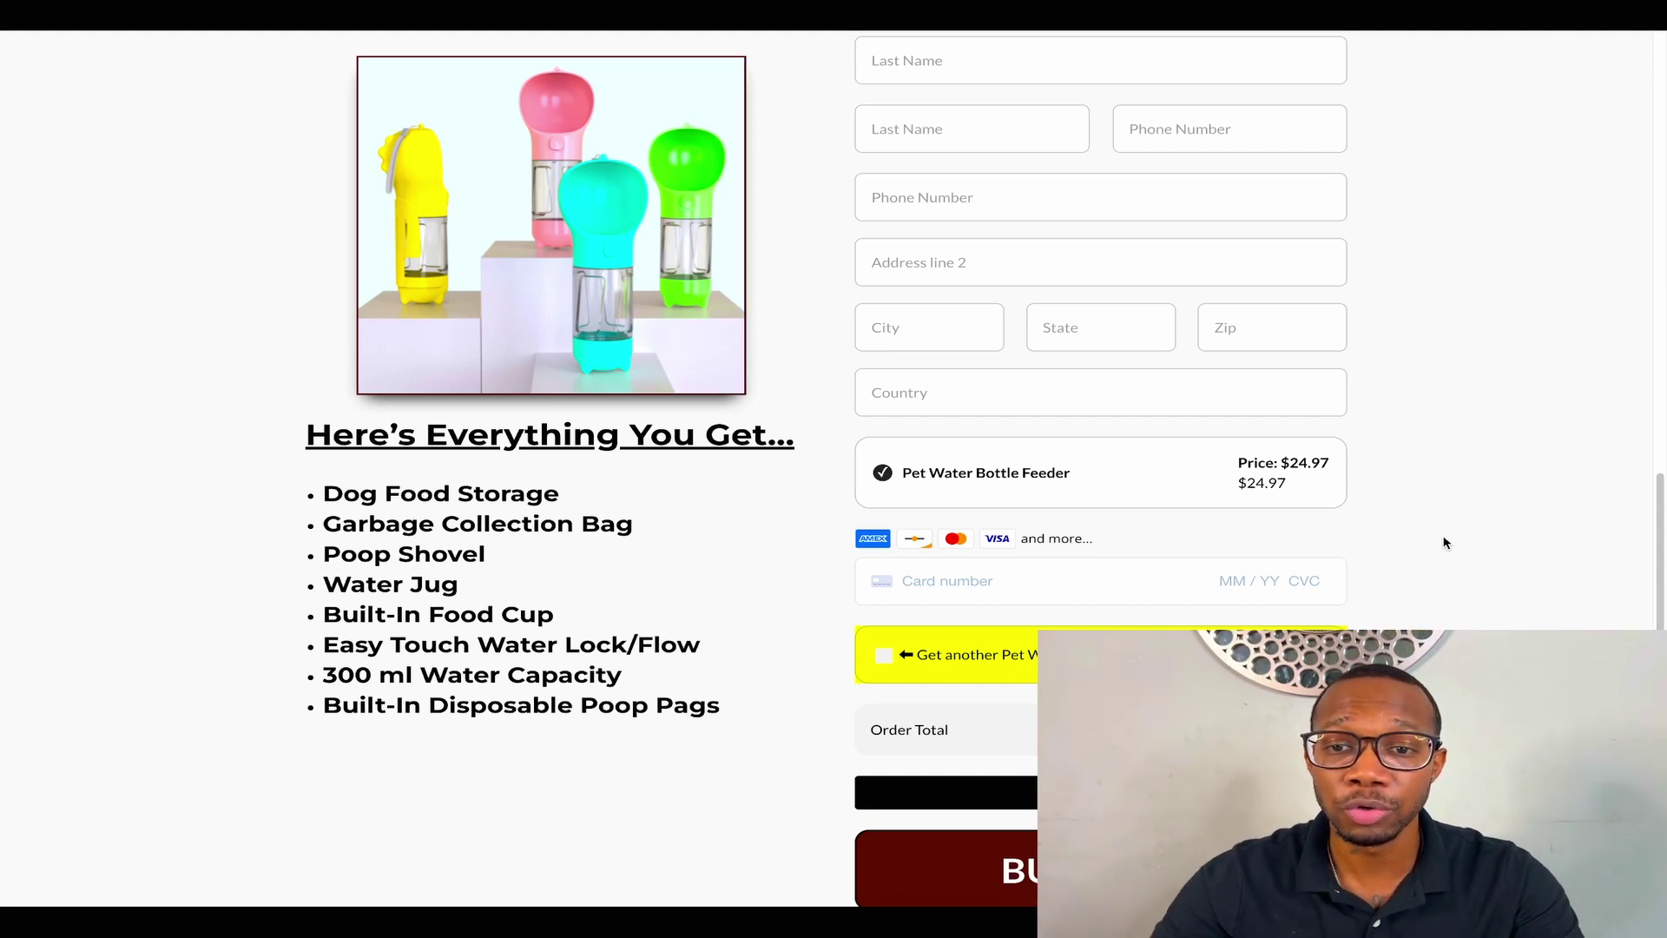
Step: Launch the Visual Builder and list the North Checkout module's blocks down to Google_Pay
scroll(1379, 520, "up", 1)
scroll(1289, 523, "up", 2)
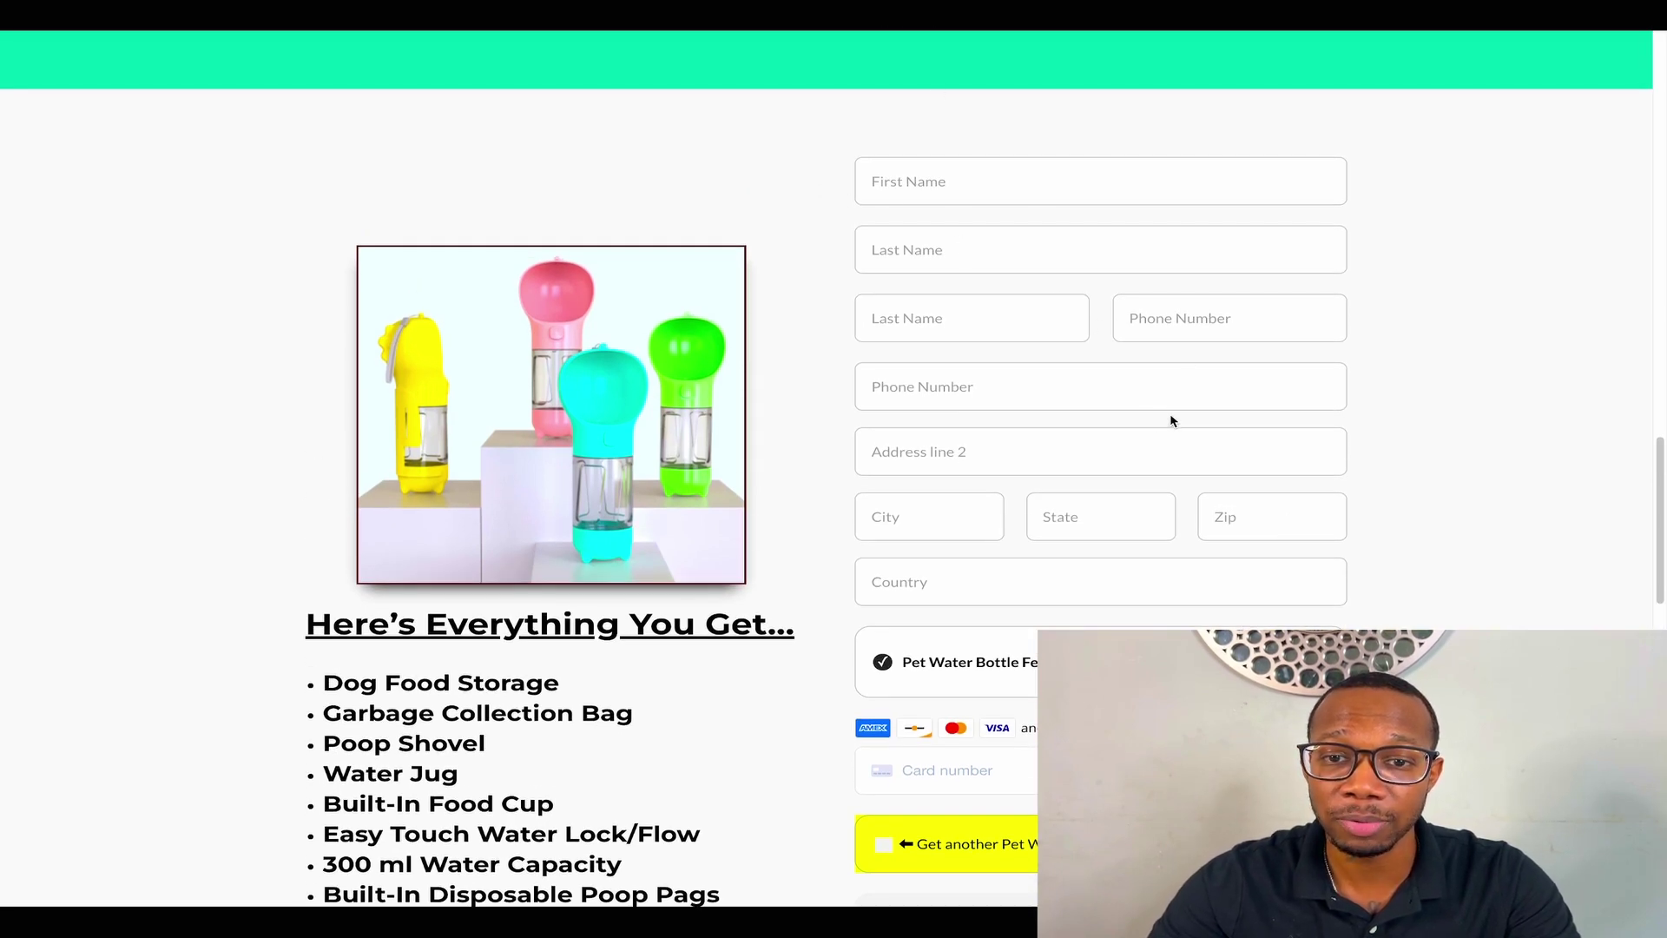
key("F5")
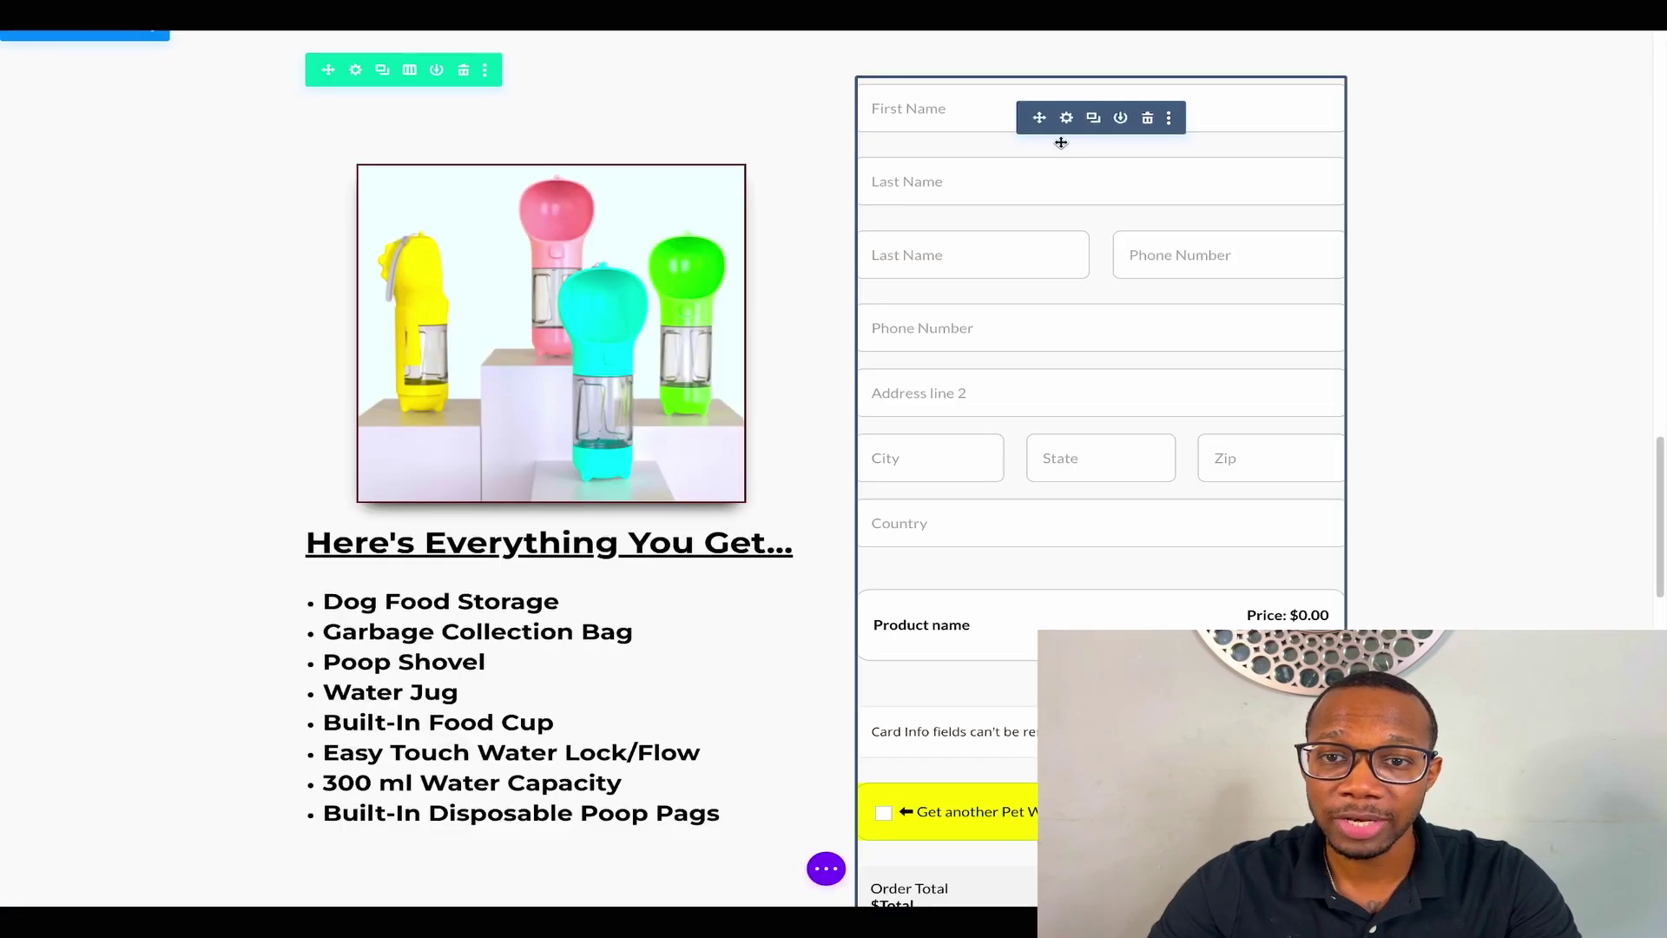
left_click(1070, 121)
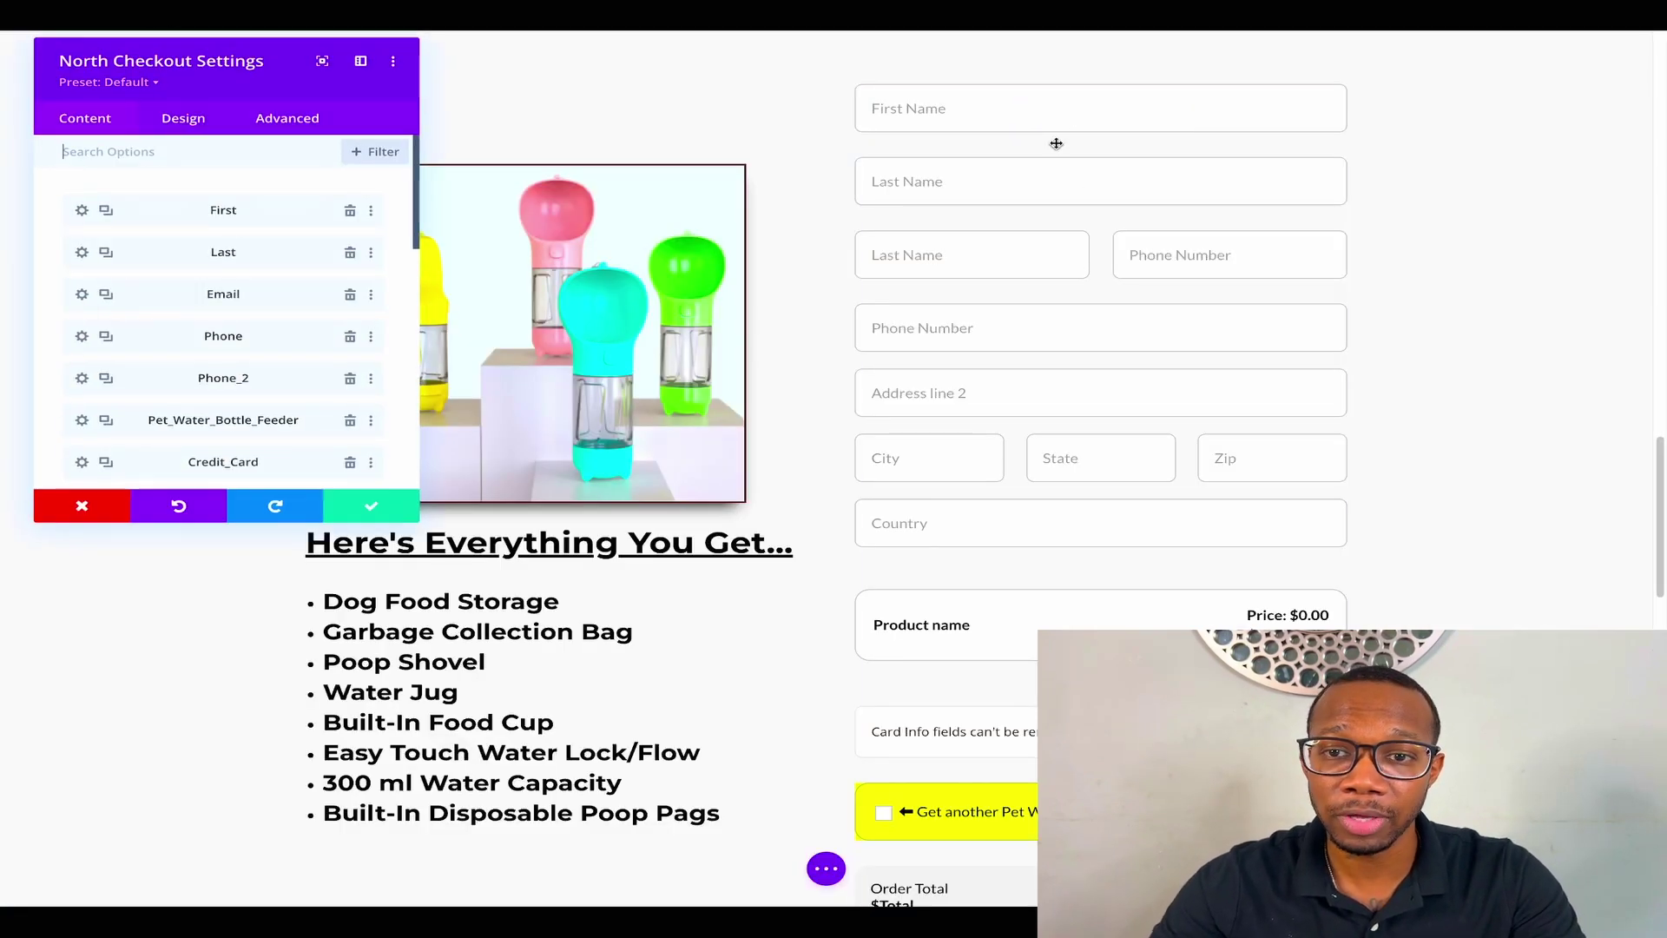
scroll(148, 392, "down", 3)
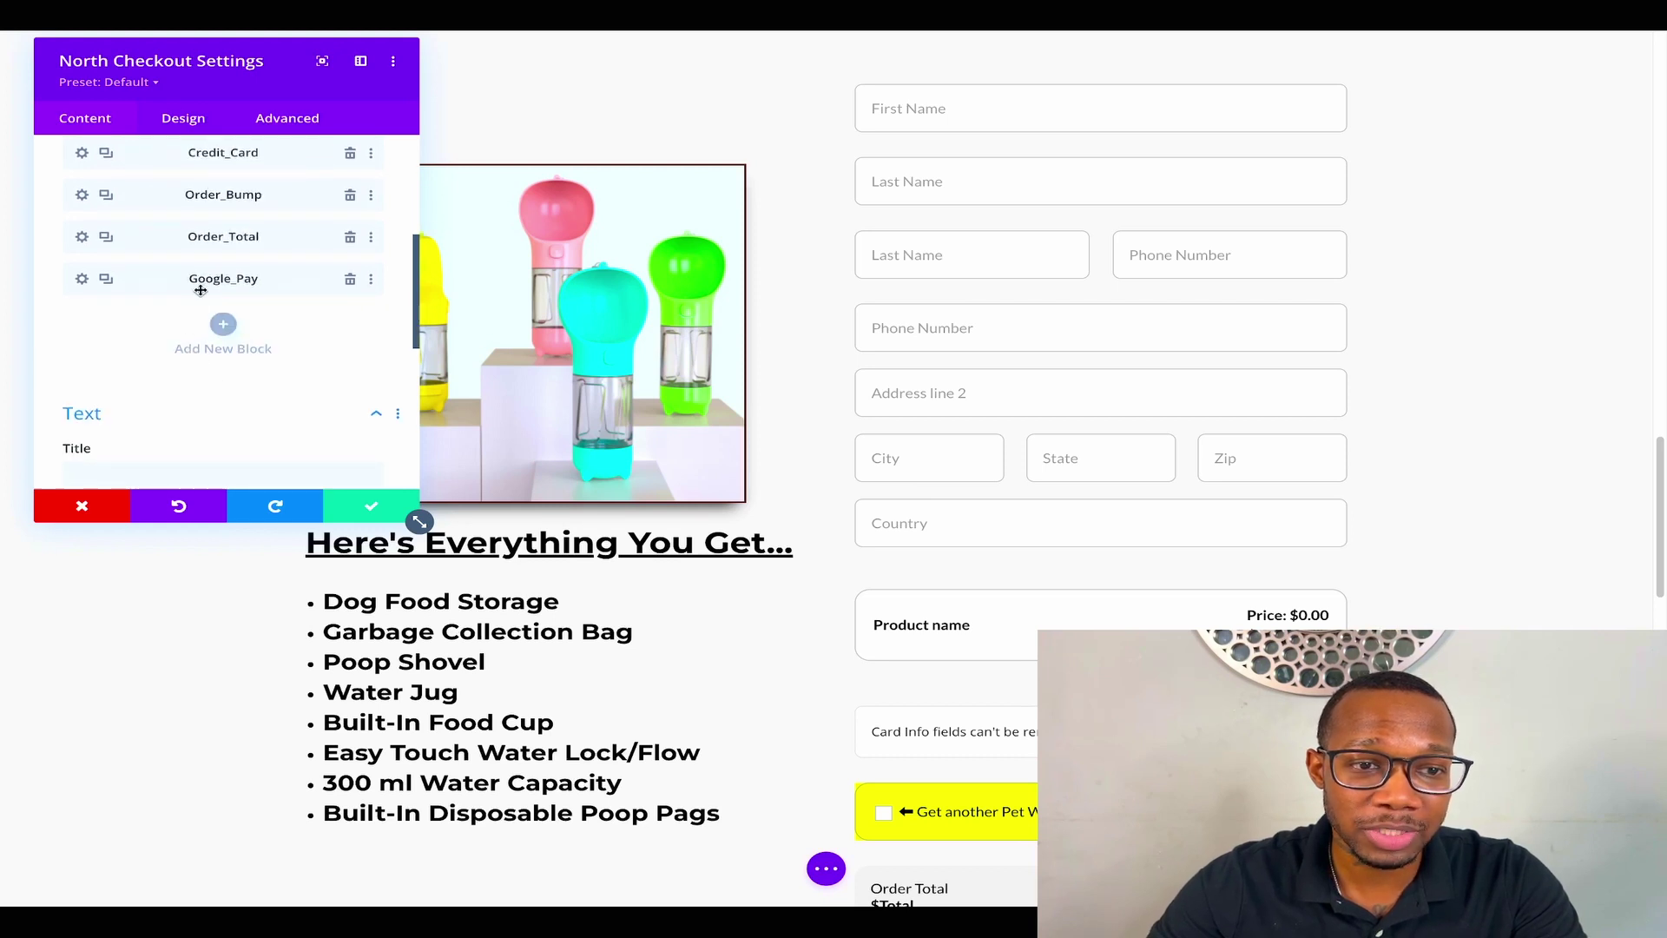
Step: Delete the Google_Pay block and add a new block of type Google & Apple Pay
left_click(350, 279)
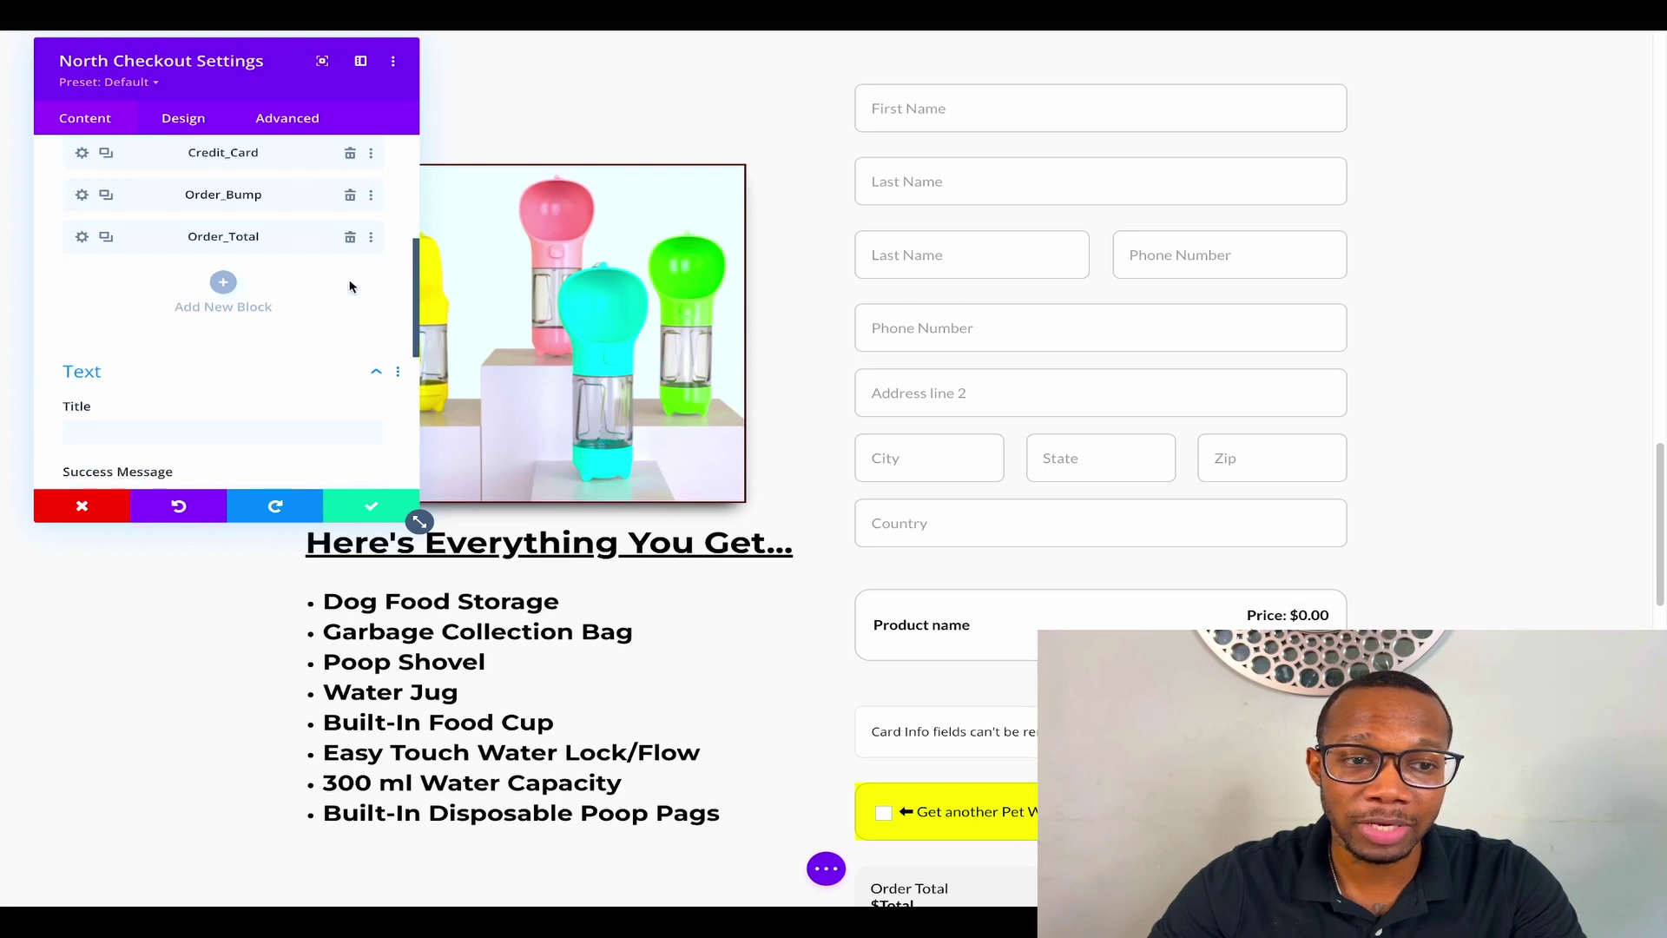
left_click(224, 291)
scroll(217, 289, "up", 2)
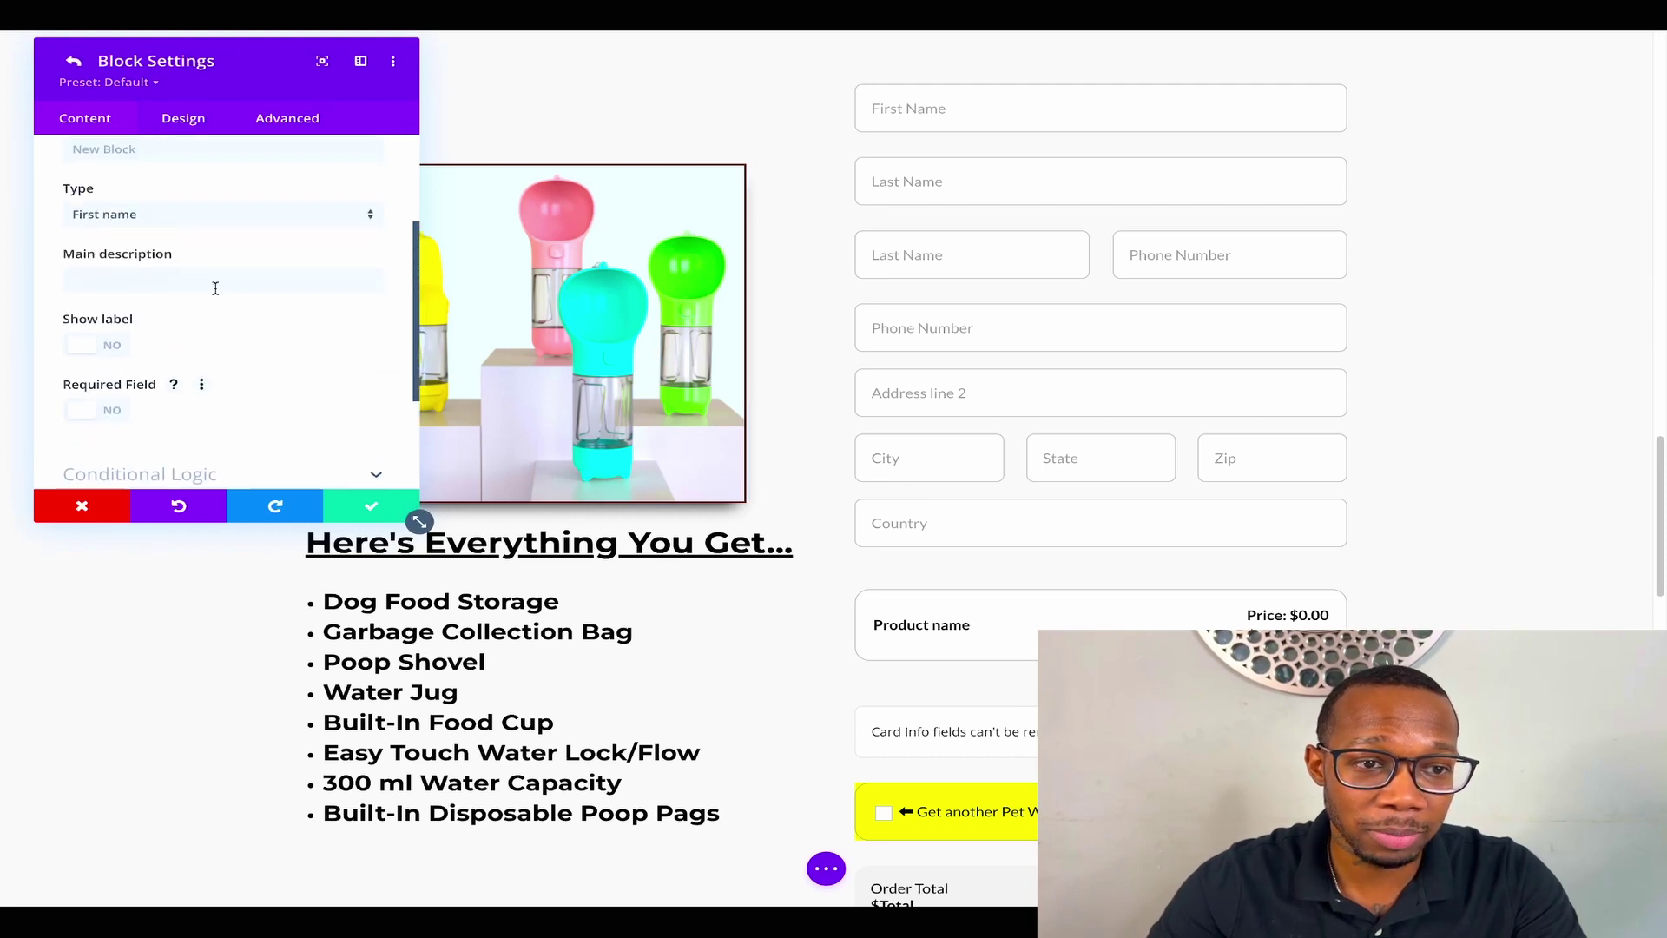
scroll(215, 291, "up", 2)
left_click(204, 313)
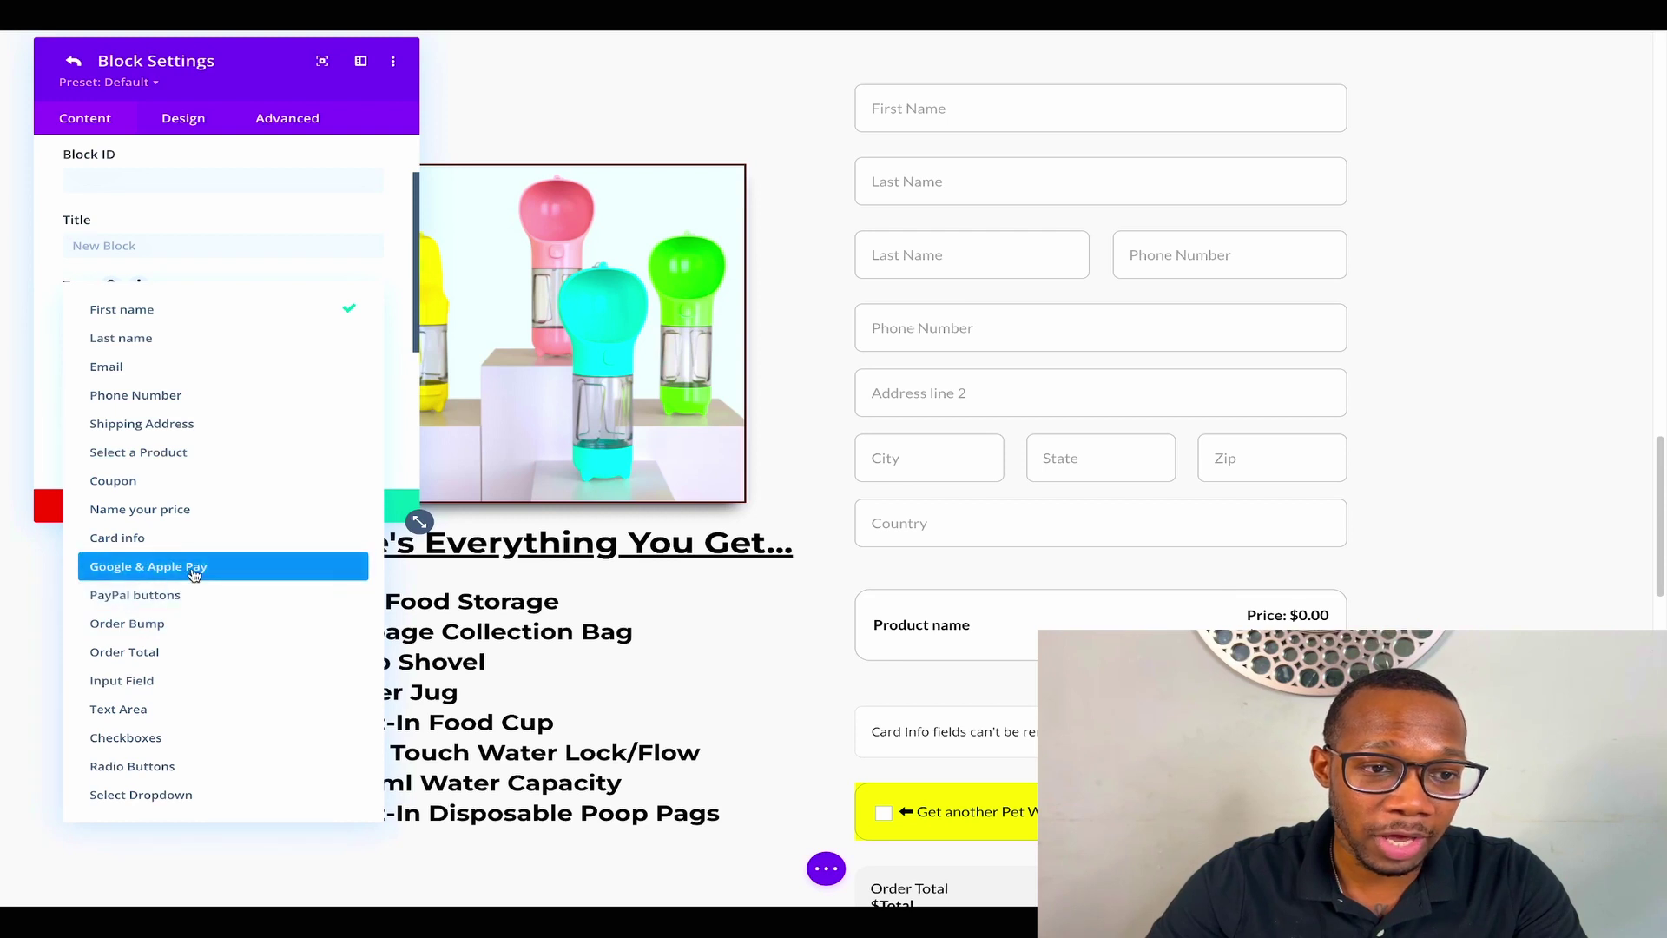
left_click(193, 566)
Step: Give the new block the ID 'Google & Apple PAy', then confirm and save the module
scroll(165, 361, "up", 2)
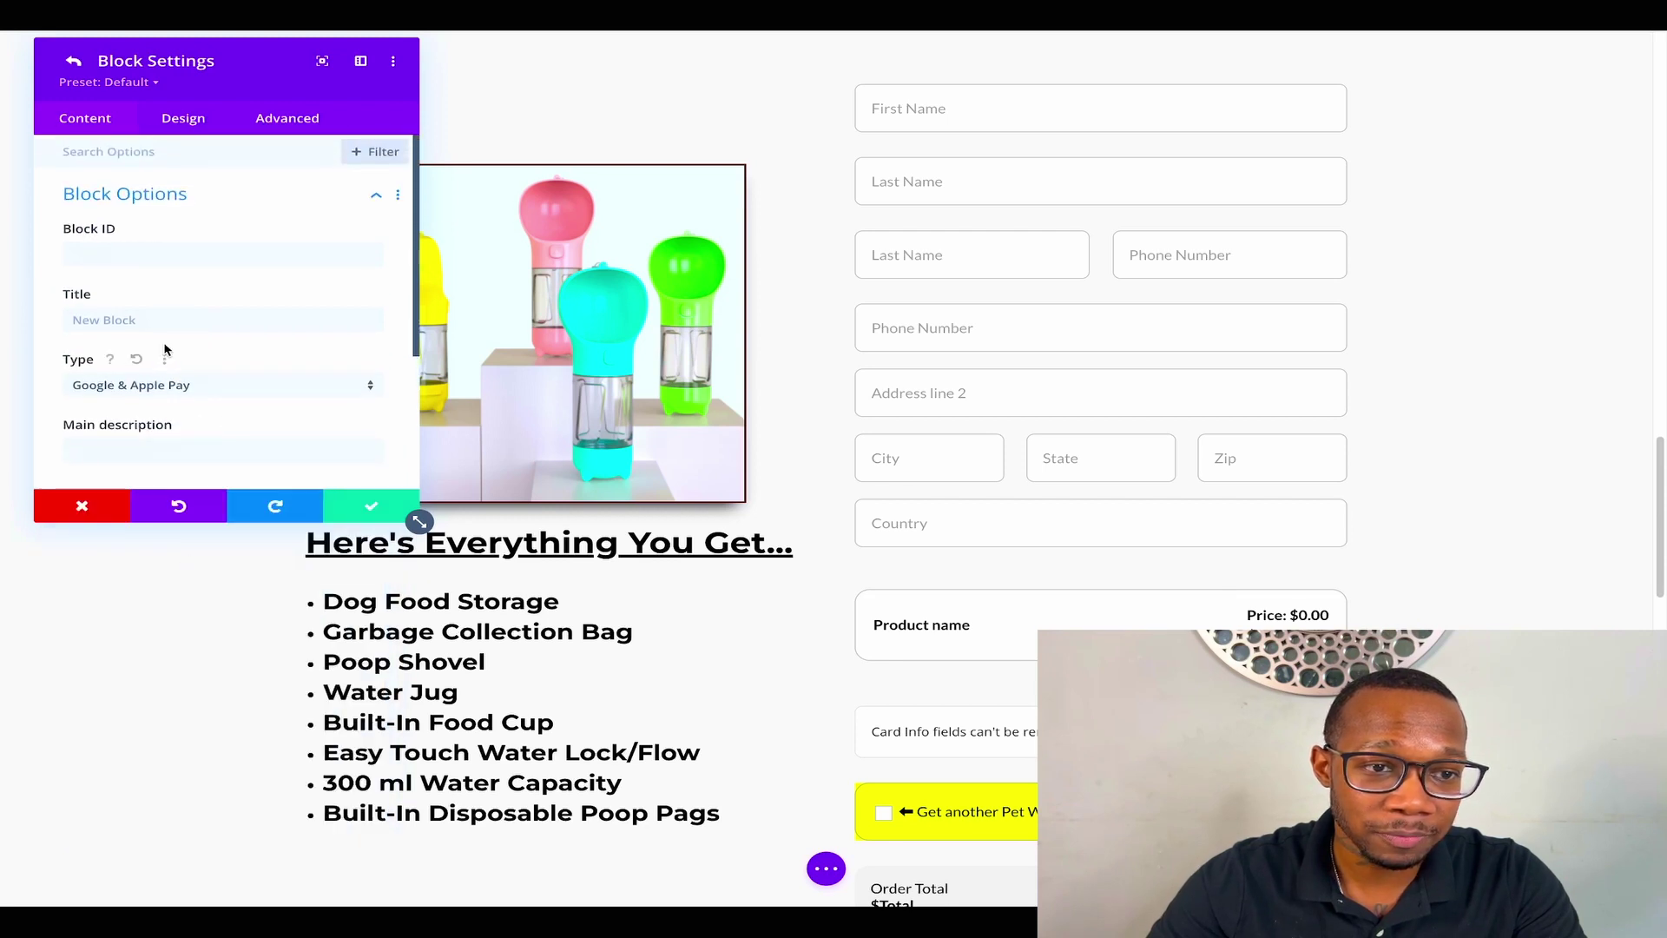
left_click(123, 253)
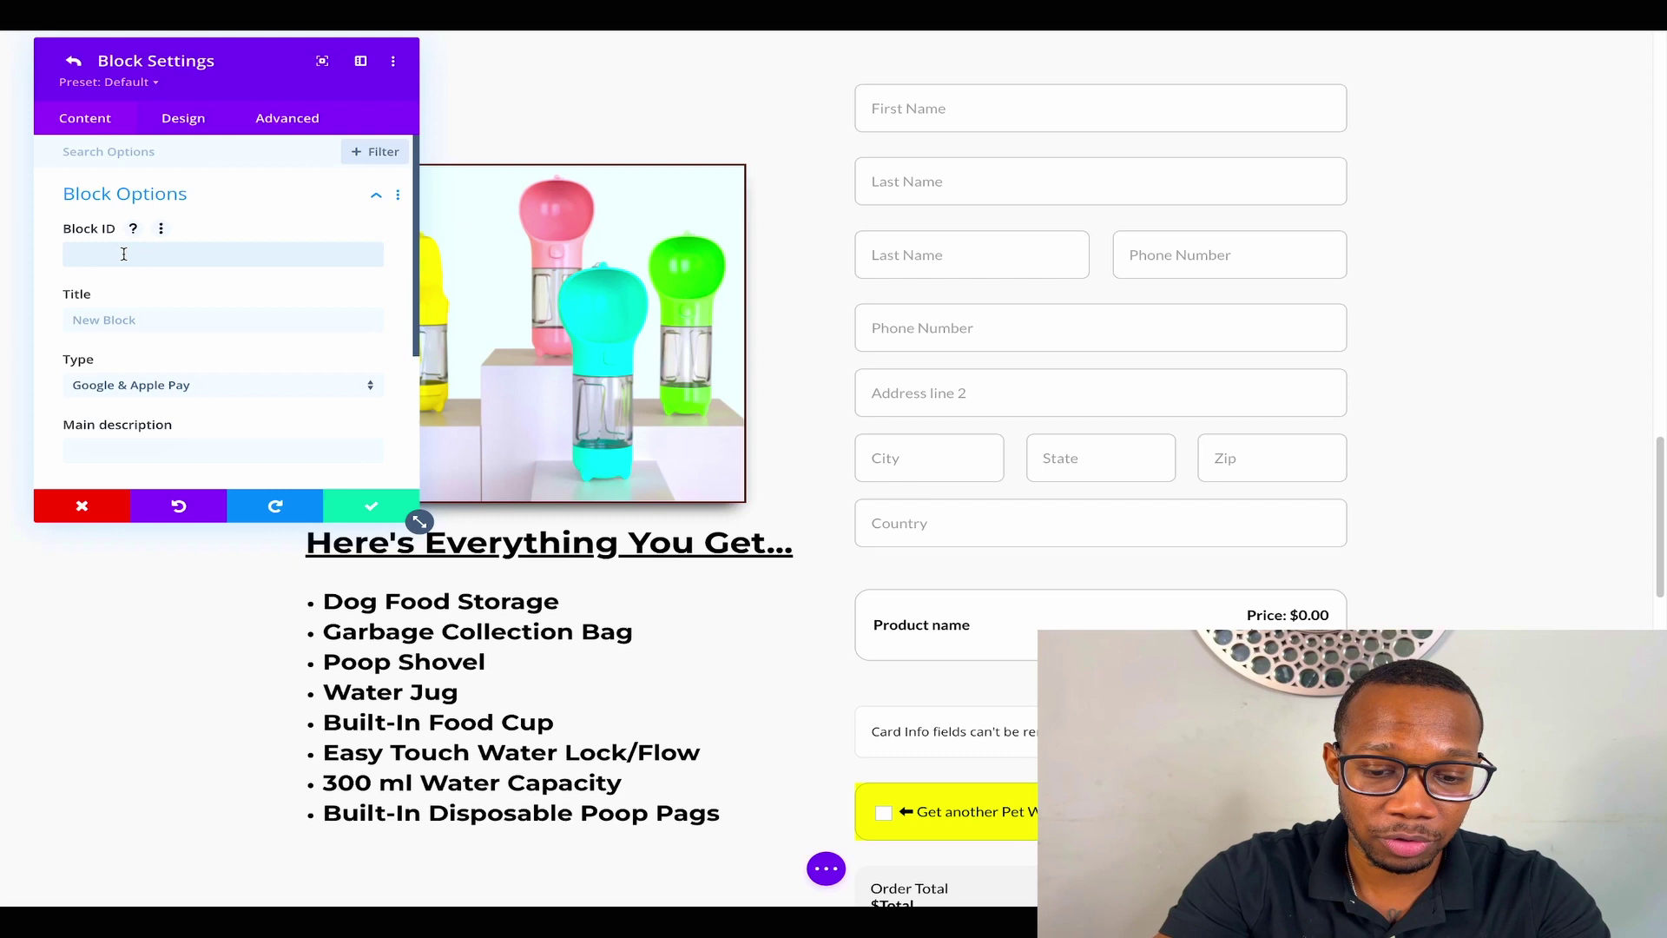
type("Google & Apple PAy")
scroll(229, 415, "down", 1)
left_click(336, 509)
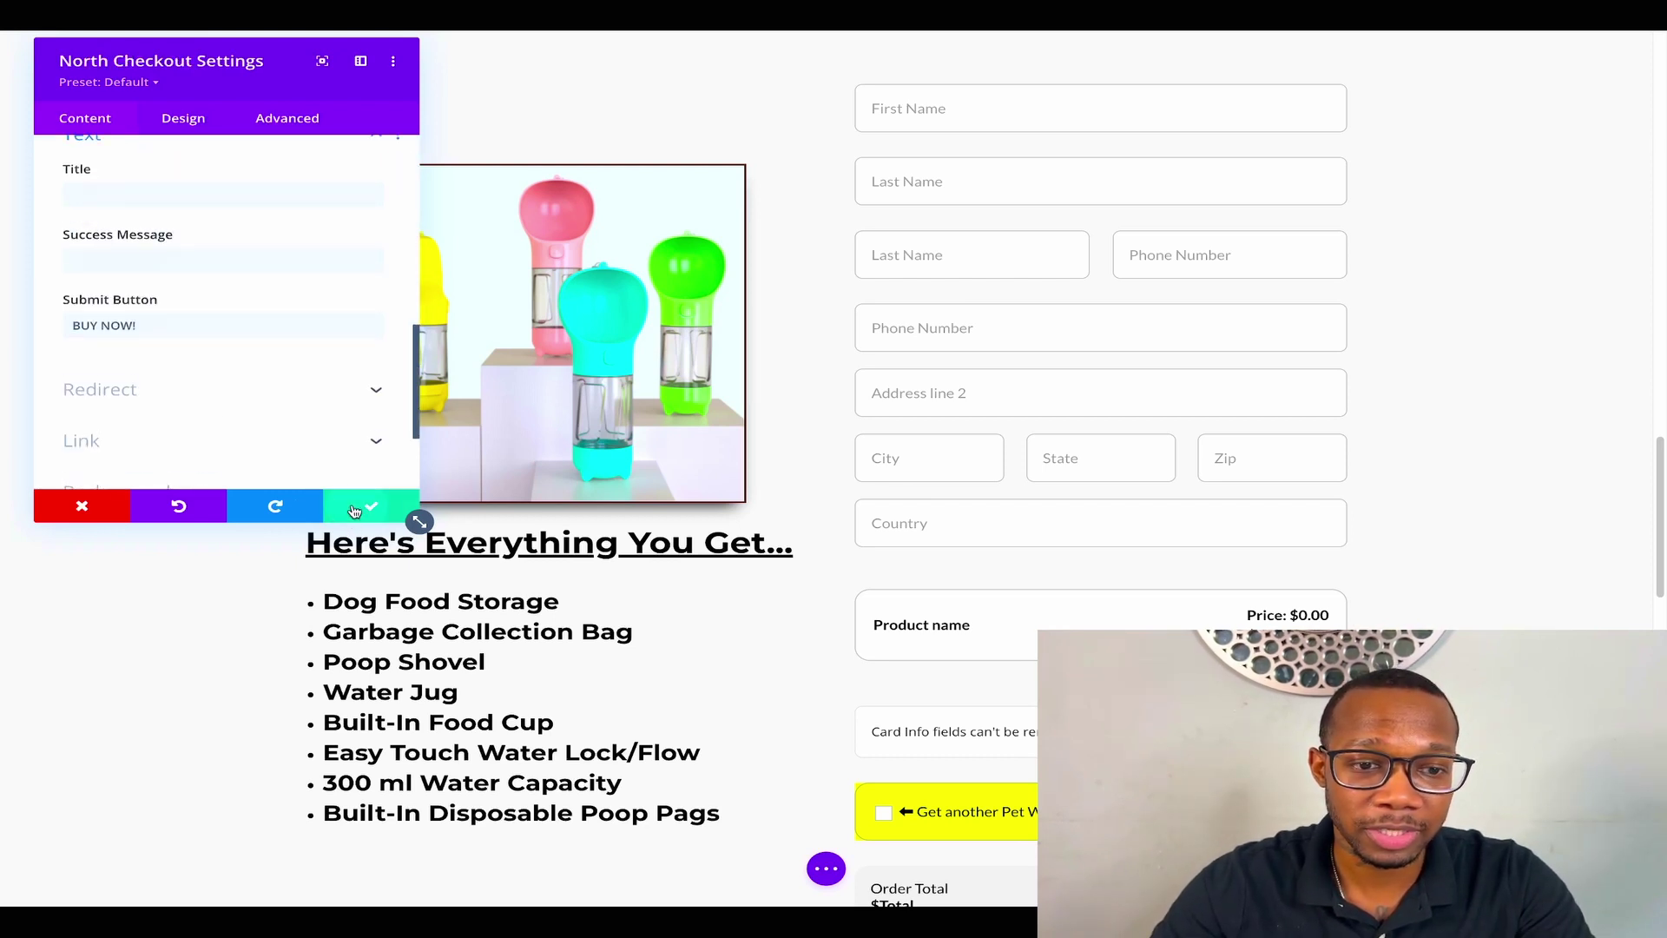
left_click(356, 511)
scroll(1101, 391, "down", 2)
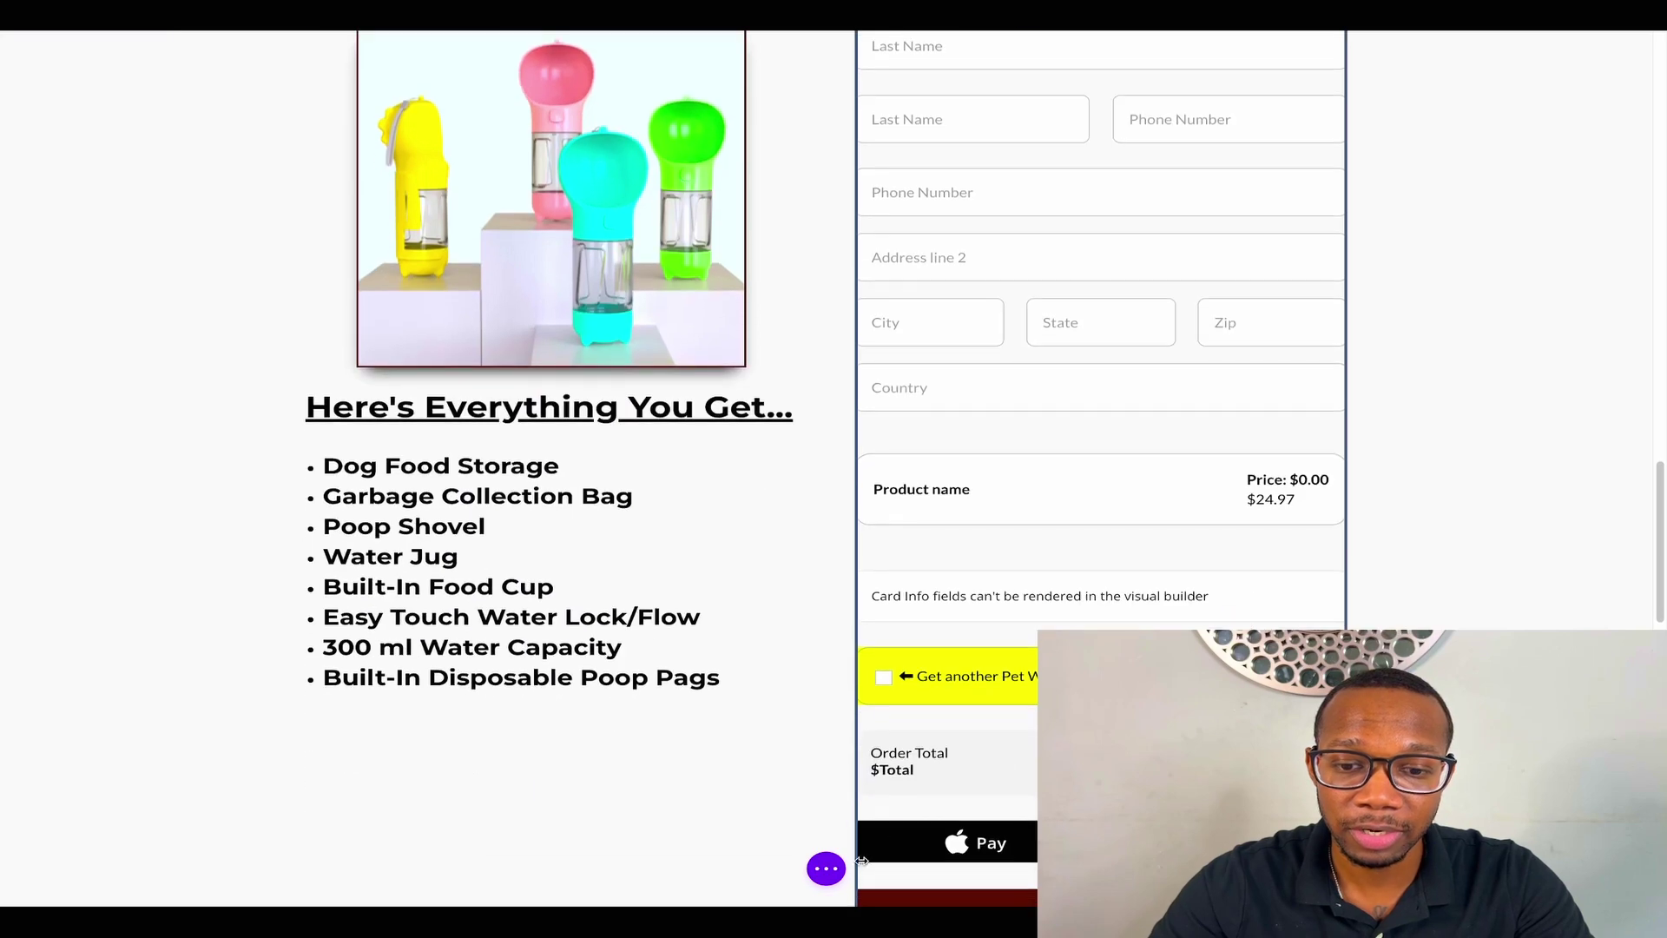
scroll(834, 469, "down", 1)
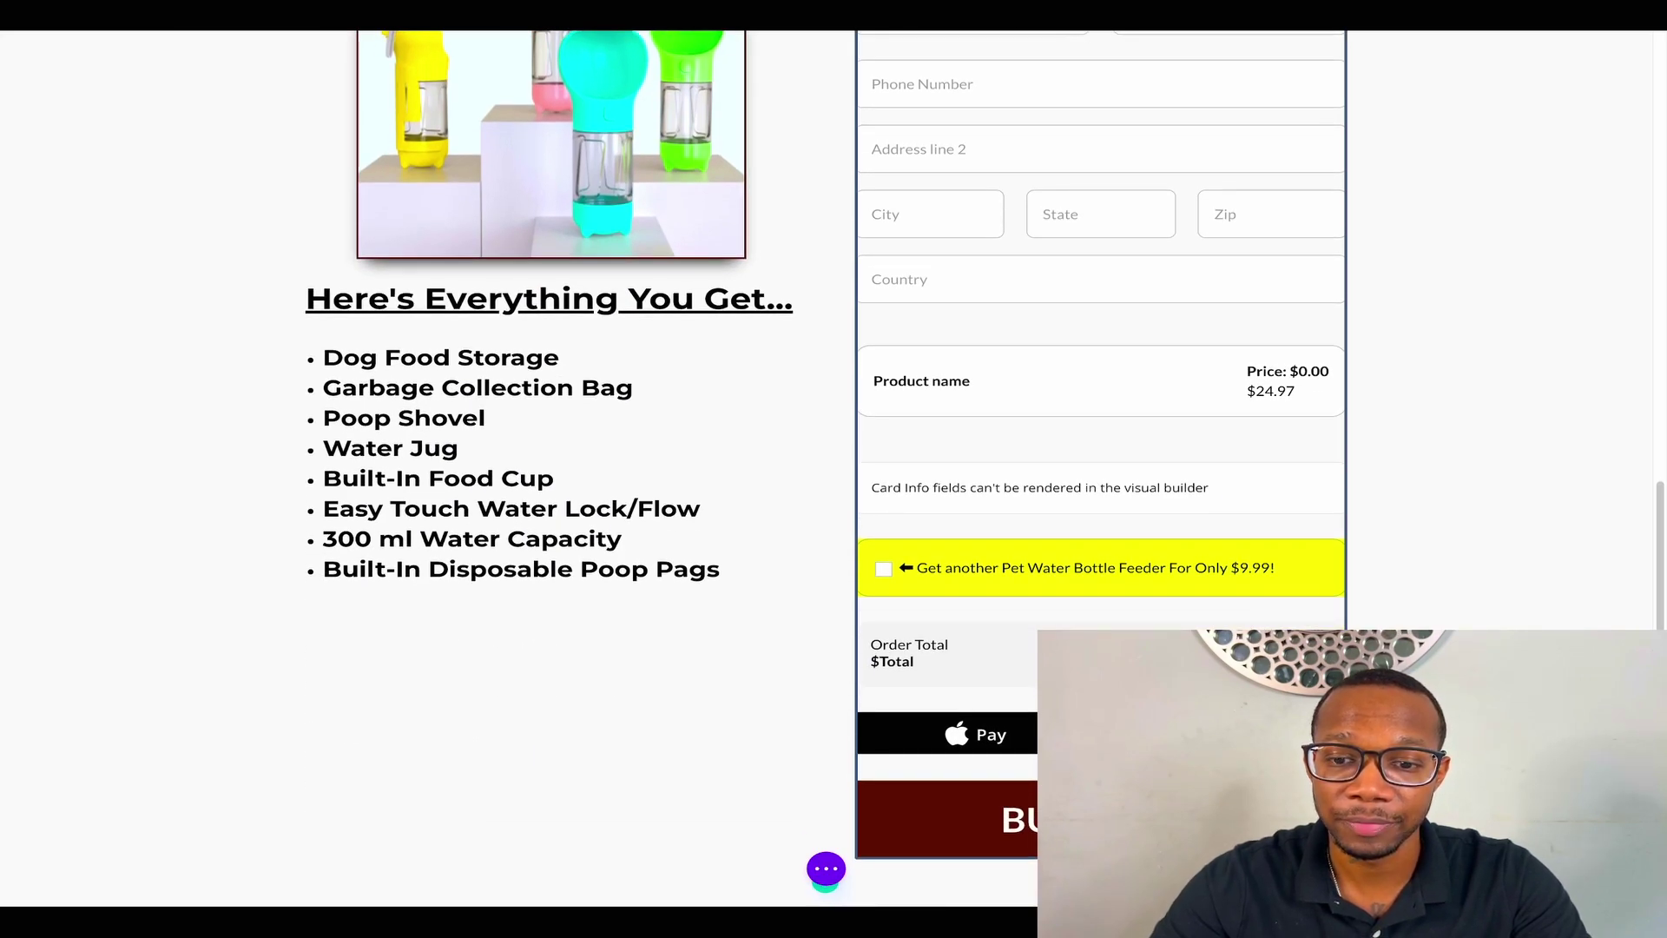
scroll(1032, 745, "down", 1)
scroll(1184, 577, "up", 3)
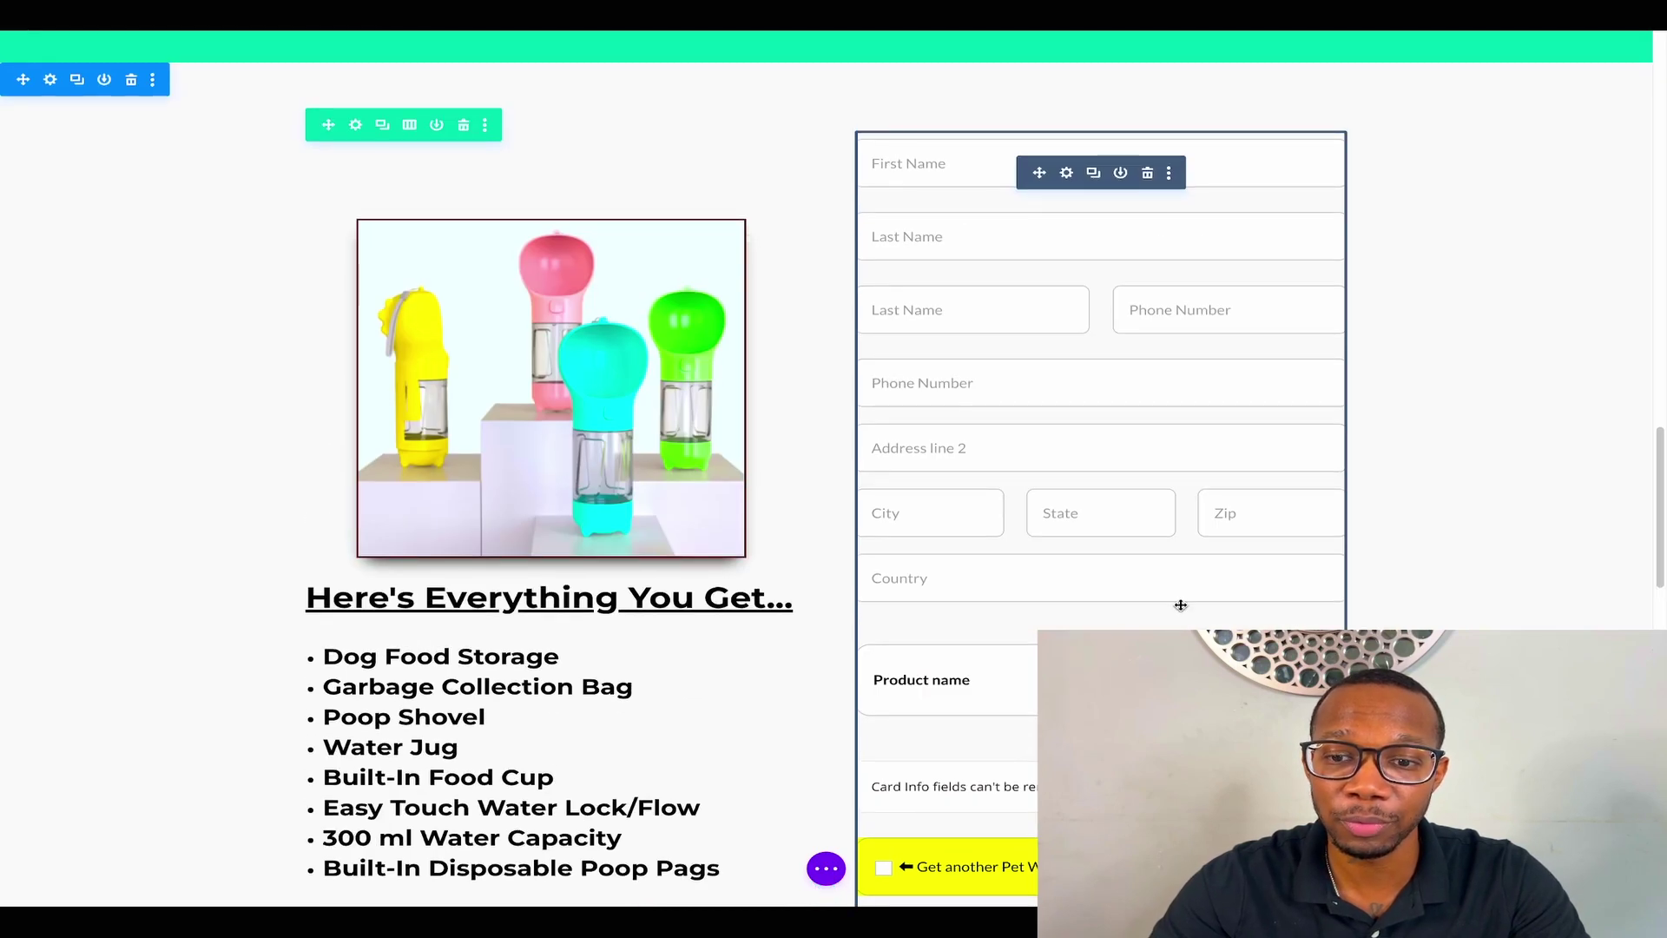
scroll(1179, 606, "down", 3)
scroll(1186, 613, "down", 1)
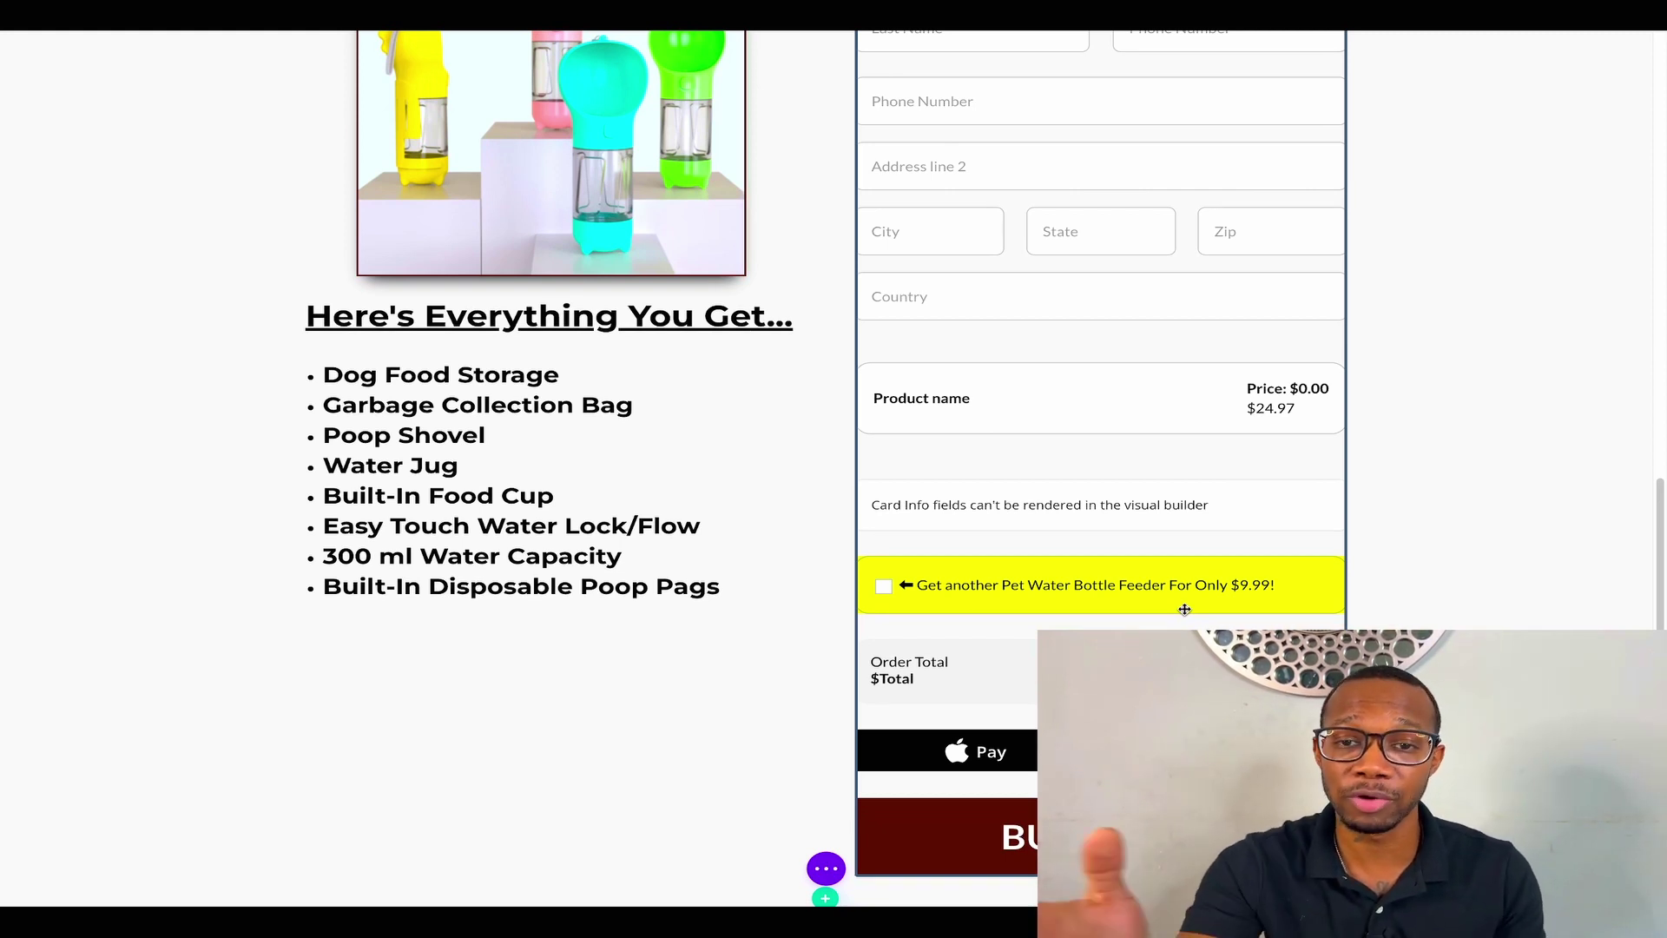
scroll(1068, 454, "up", 5)
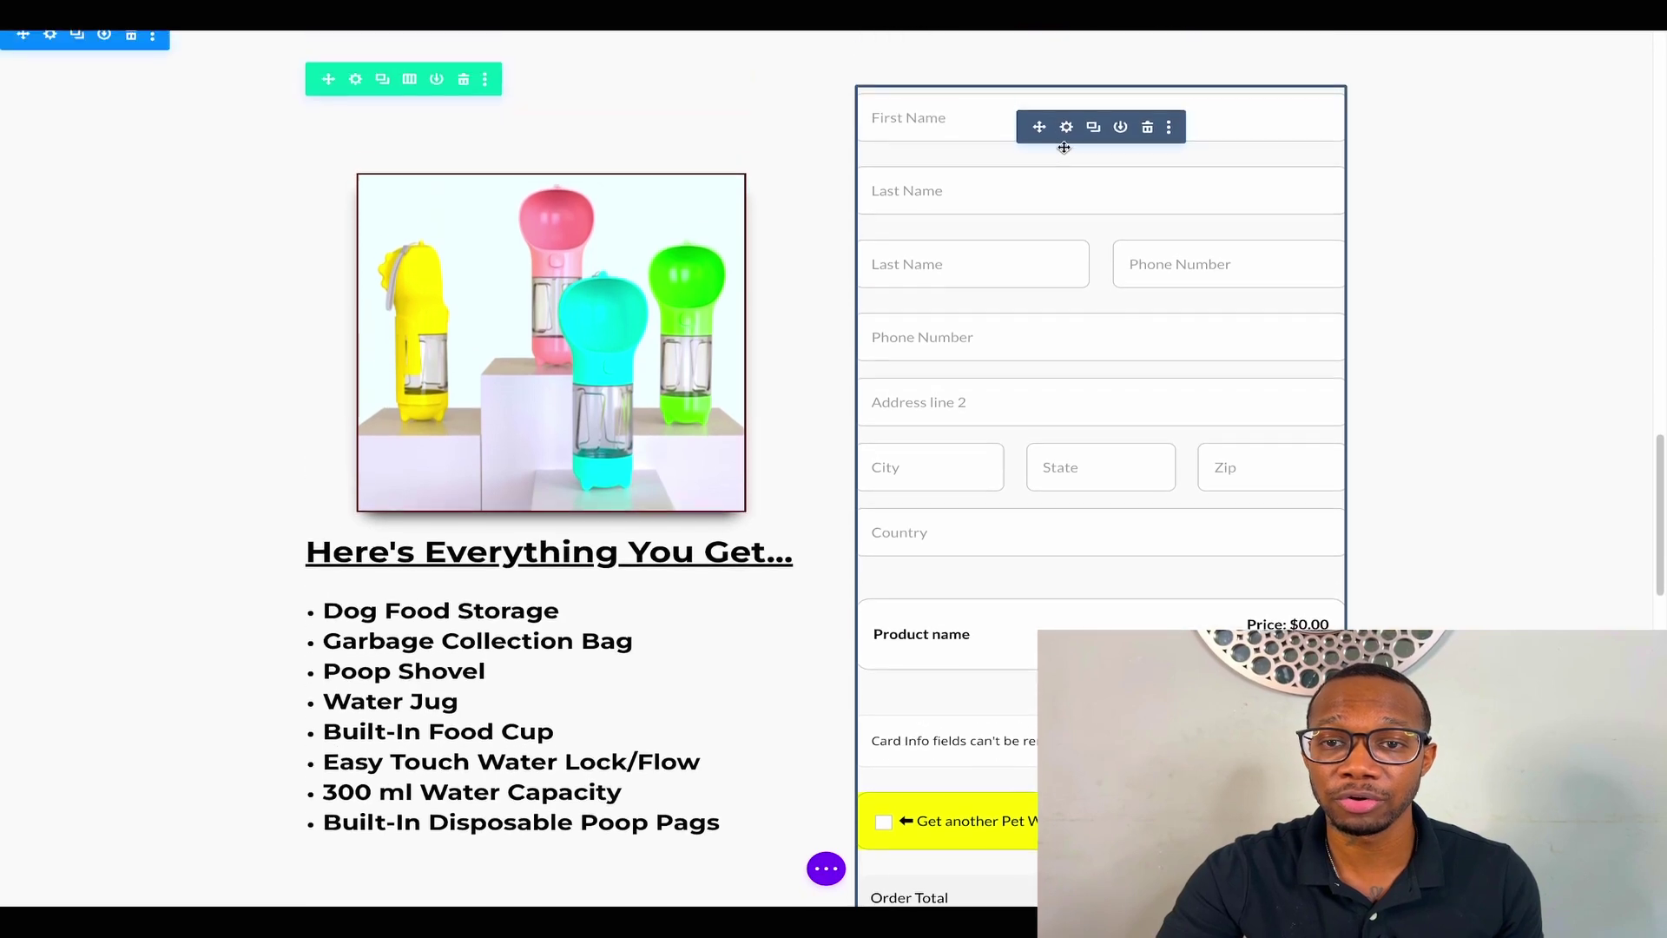
scroll(1042, 599, "down", 5)
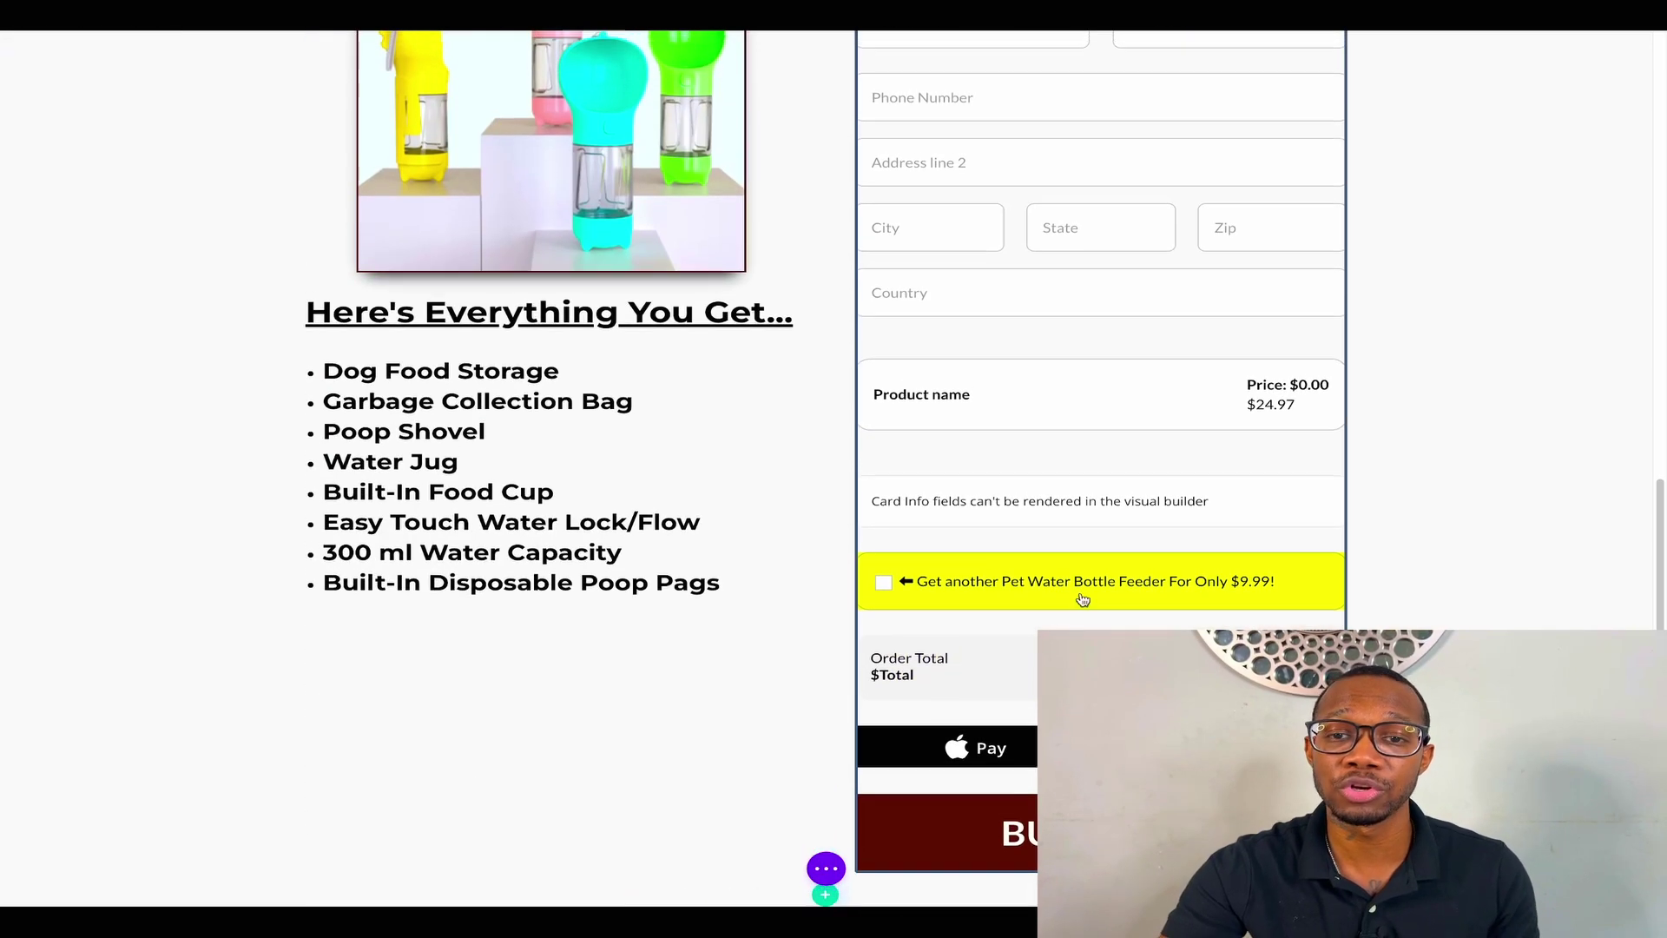
scroll(1081, 591, "up", 2)
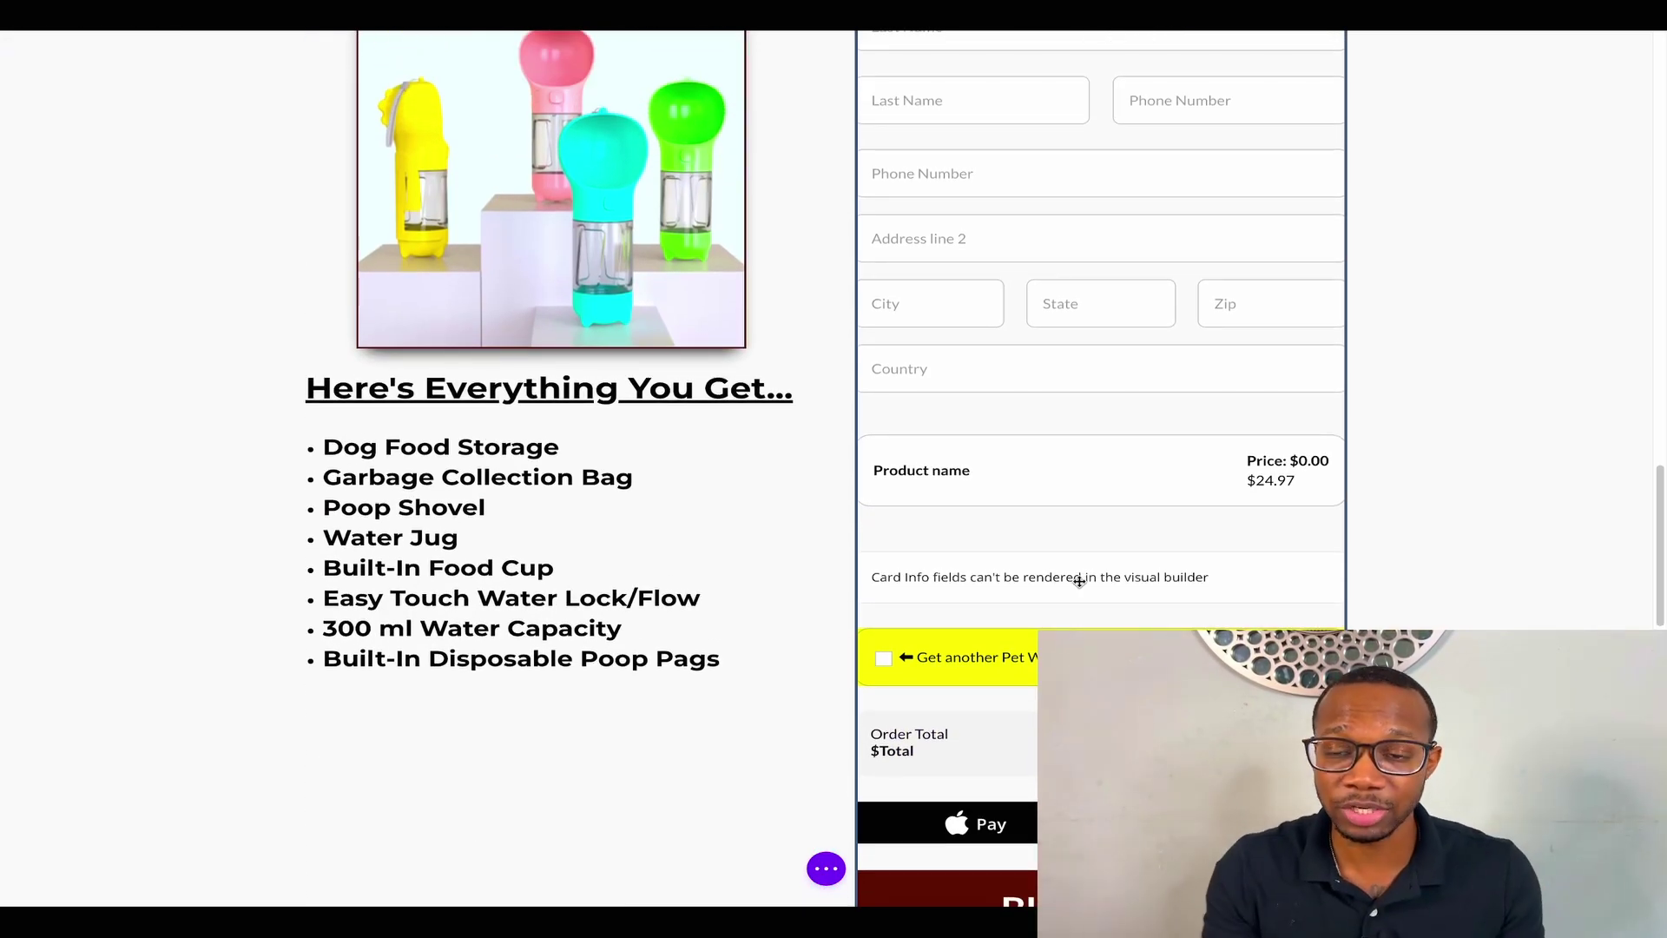
scroll(1102, 577, "up", 8)
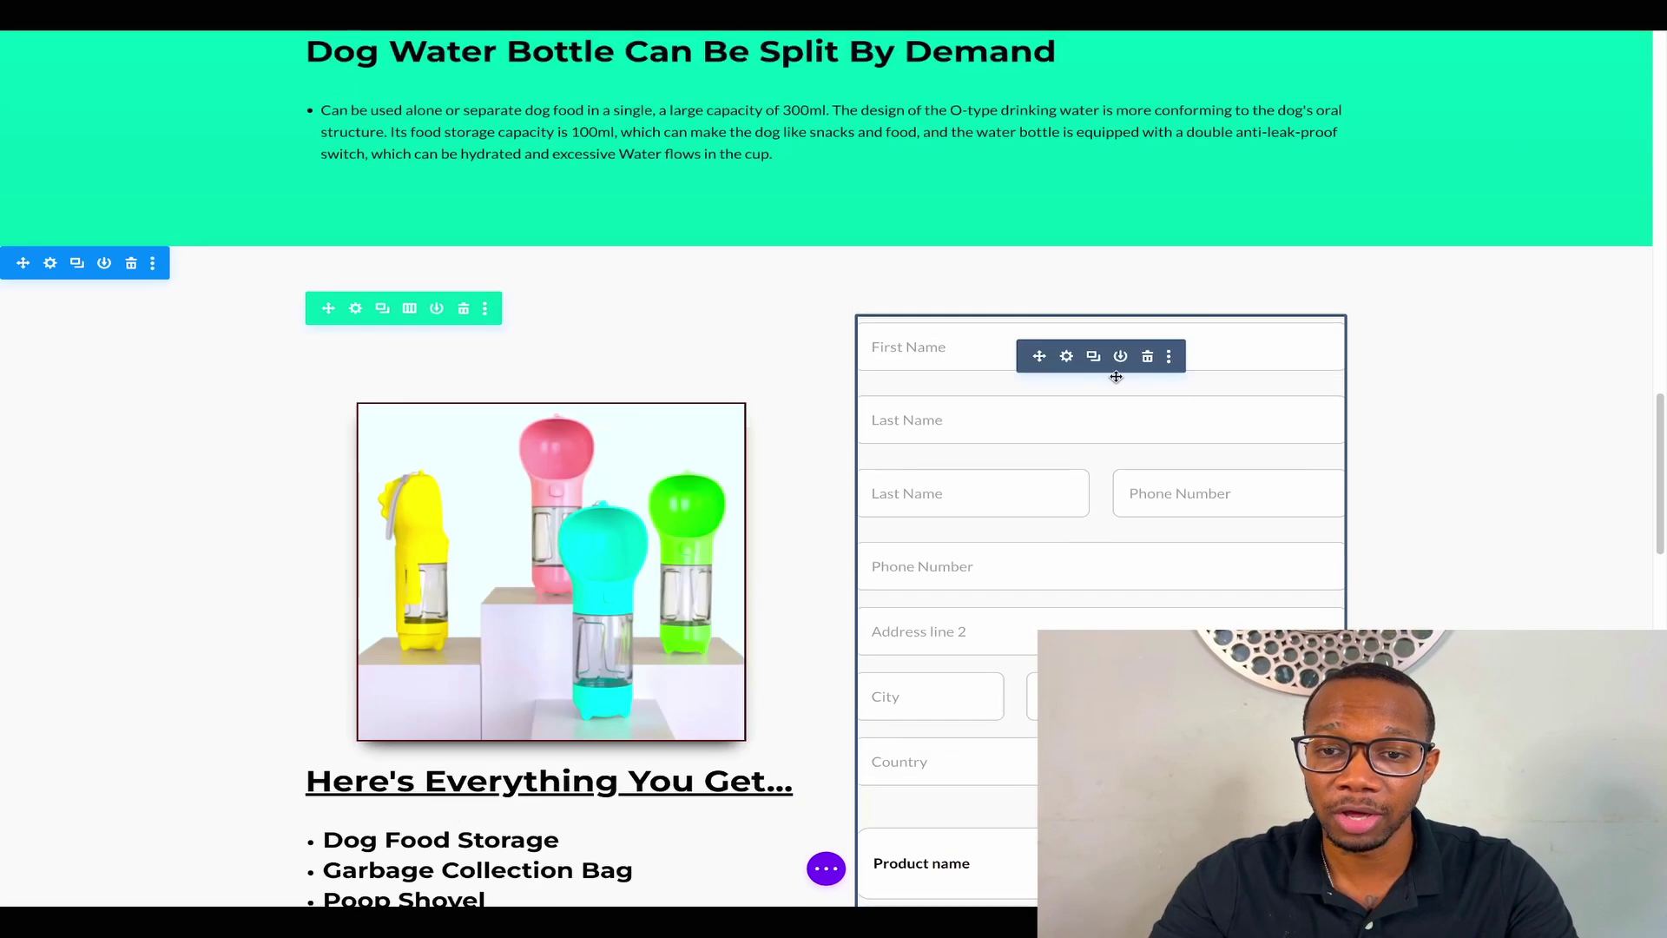
Step: Delete then undo-restore the Google_&_Apple_PAy block, save the checkout module, and show page options
left_click(1067, 357)
scroll(195, 421, "down", 4)
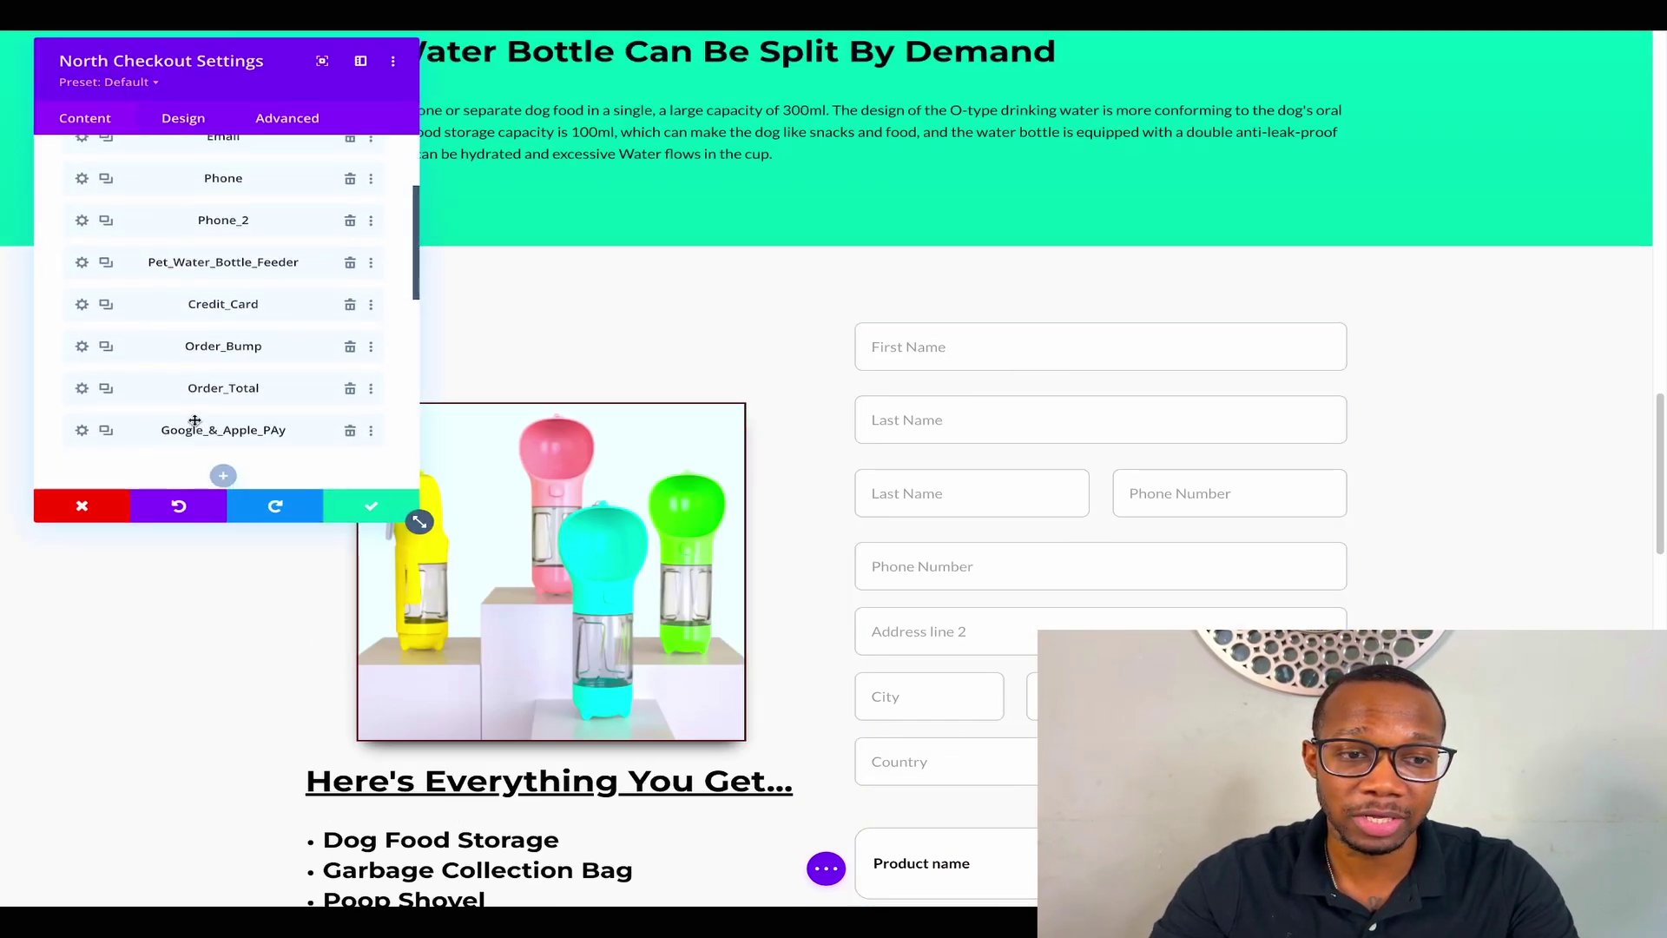
scroll(195, 422, "down", 1)
scroll(941, 461, "down", 5)
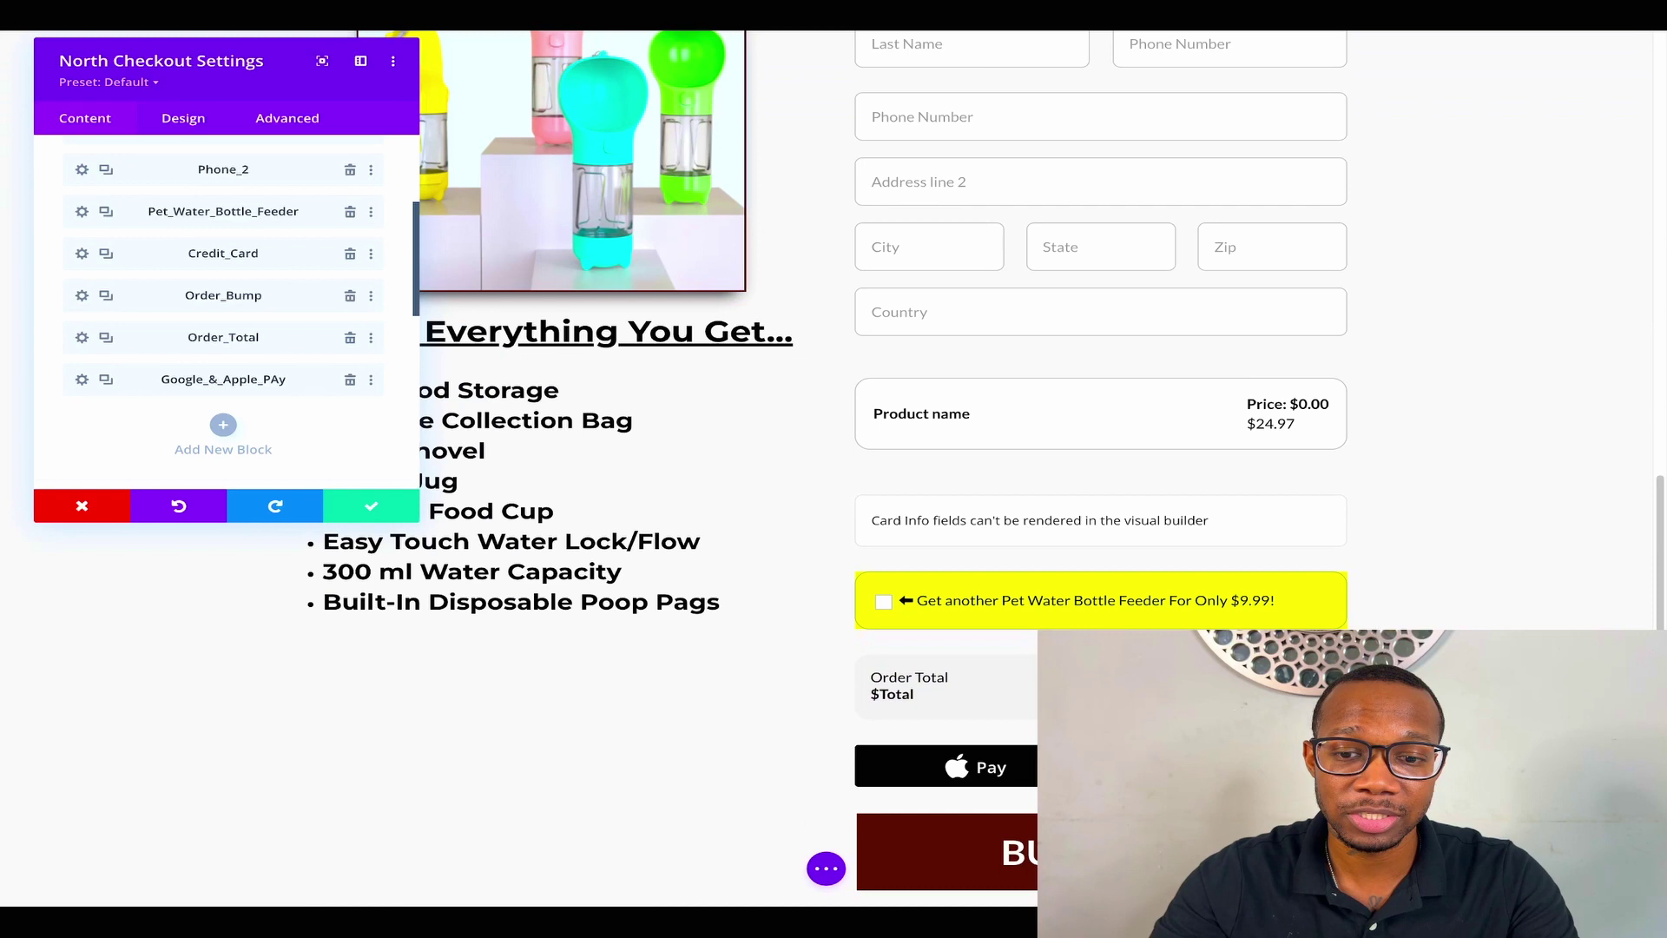
left_click(351, 382)
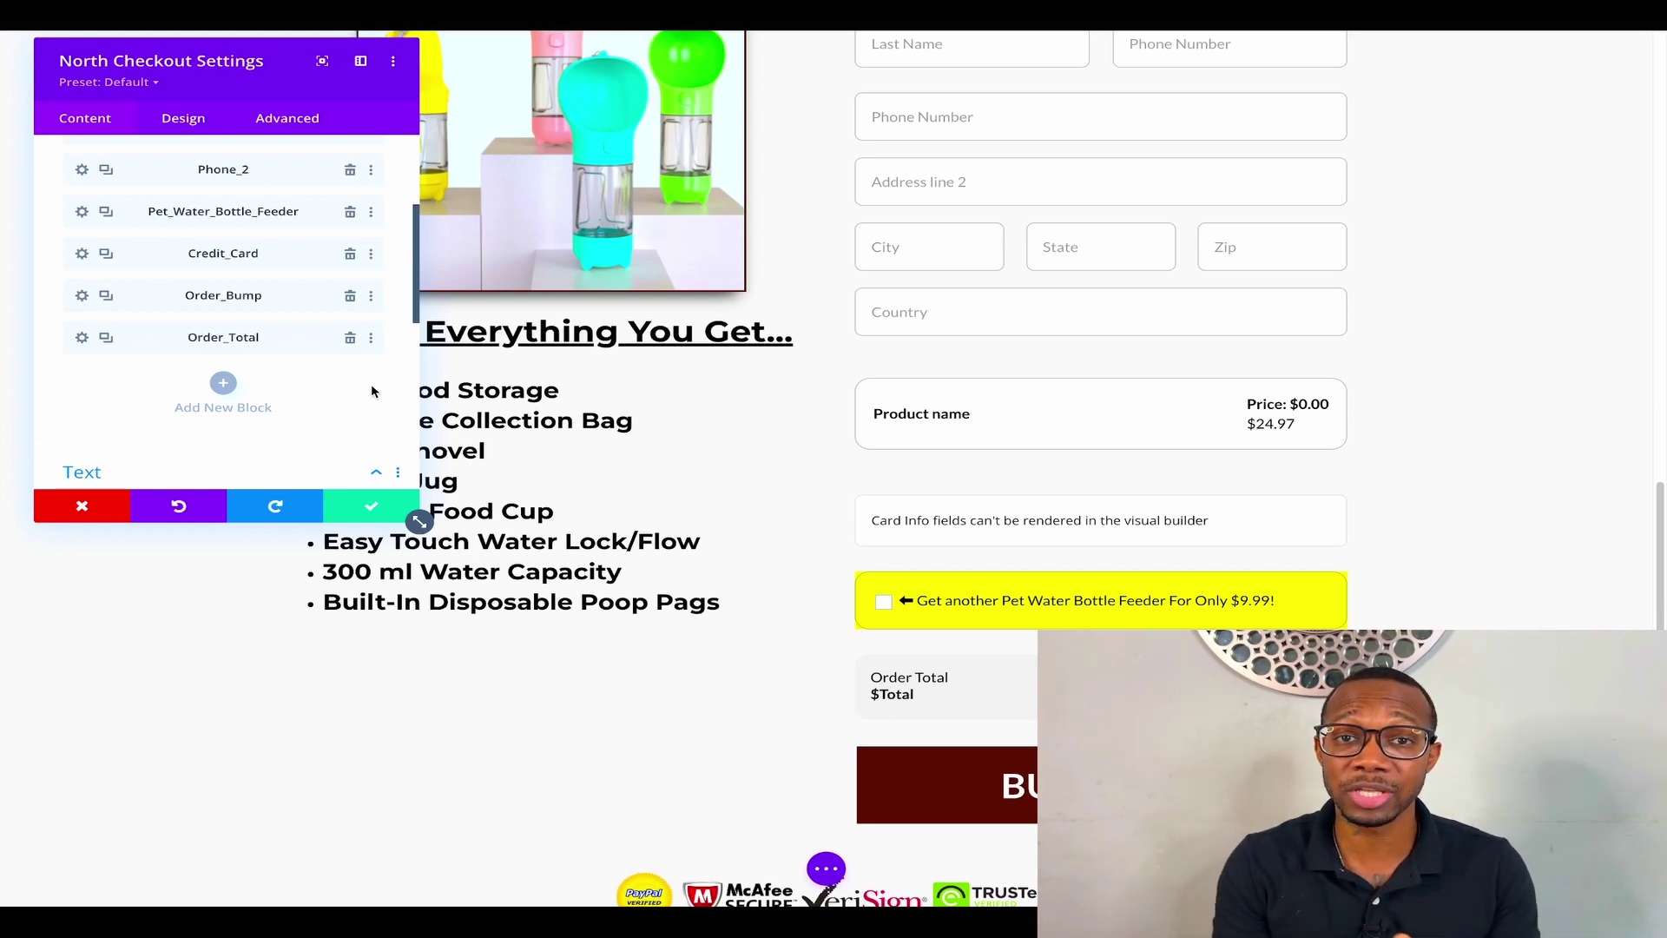
left_click(186, 509)
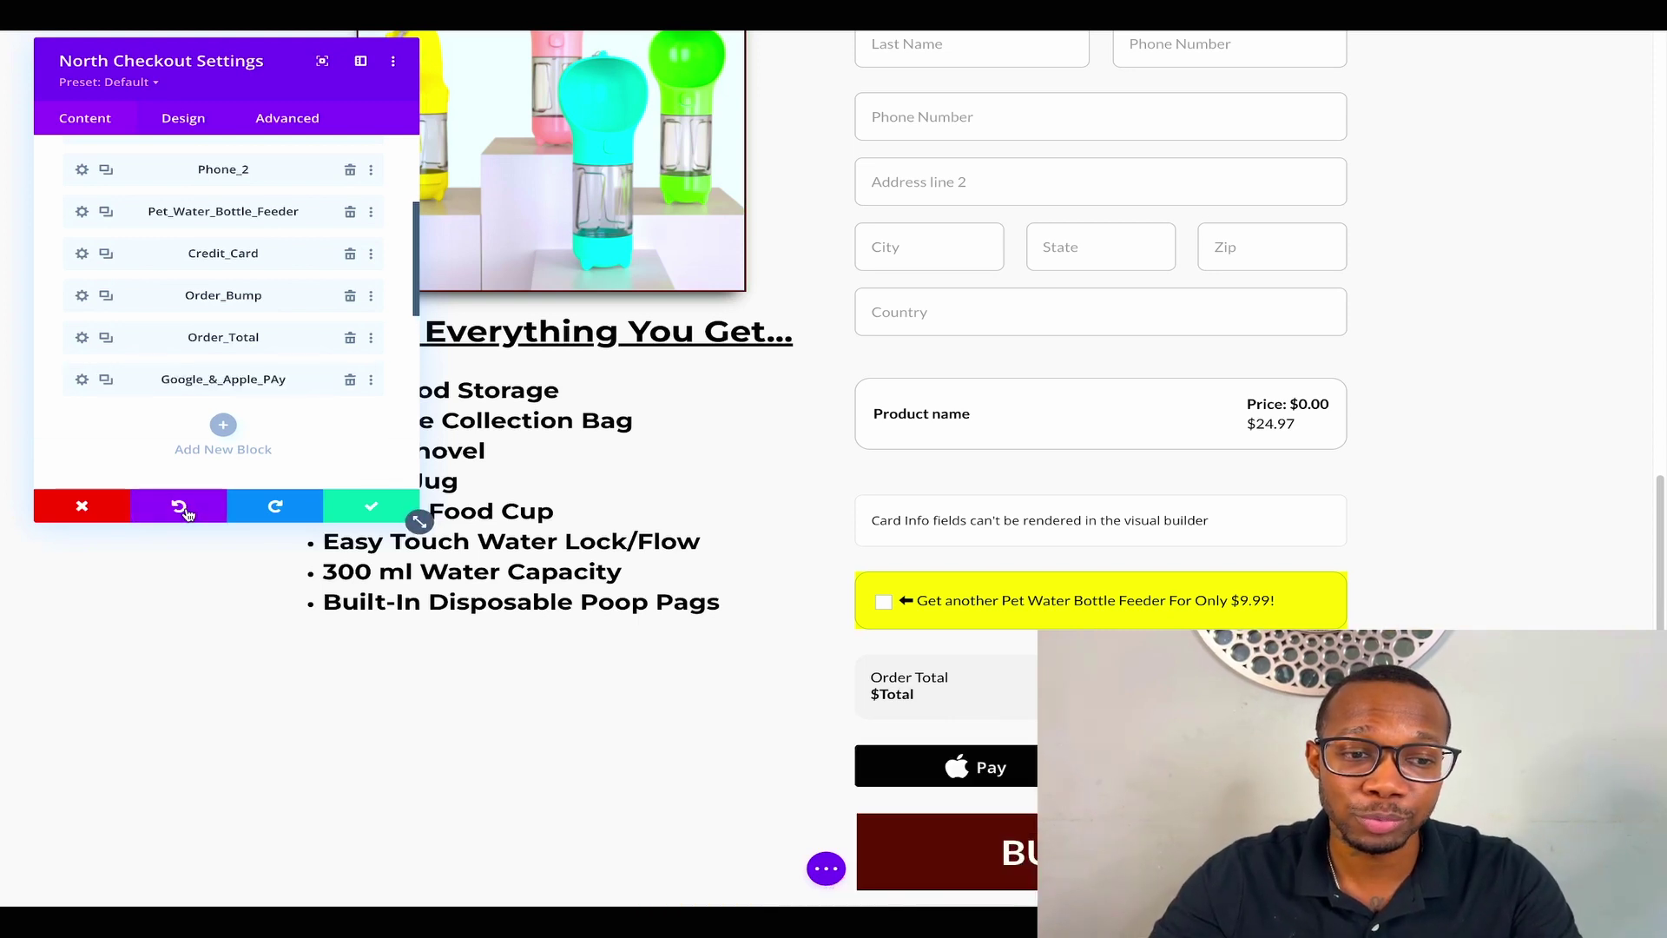
left_click(358, 510)
left_click(826, 868)
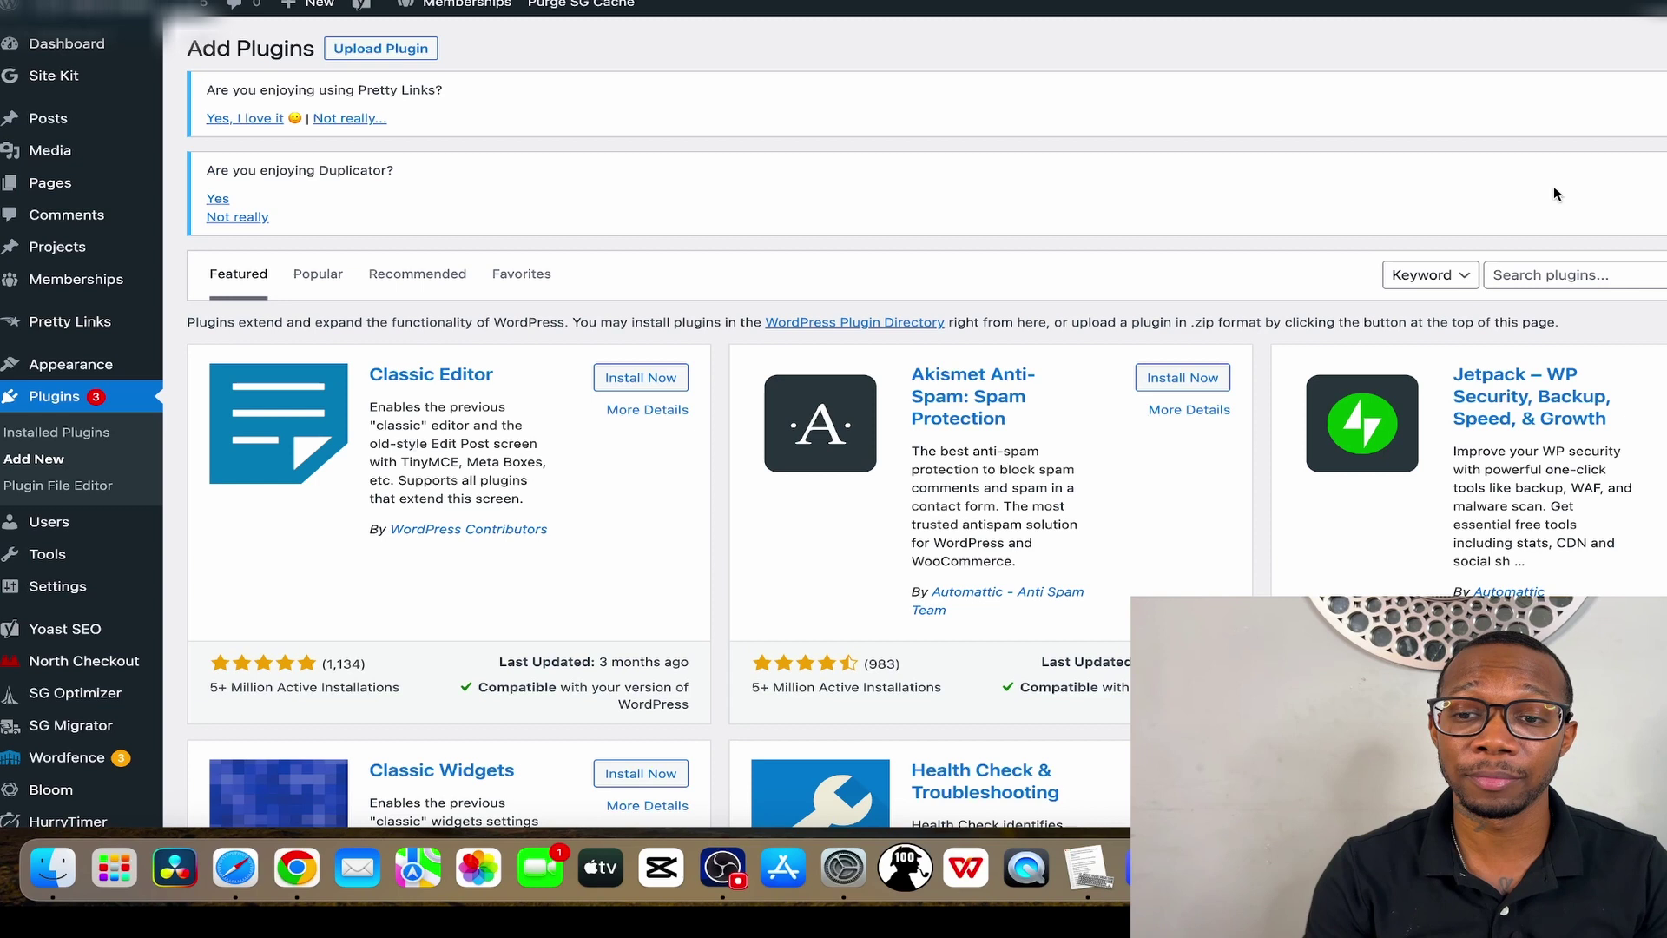
Step: Search the plugin directory for 'cashapp'
left_click(1617, 279)
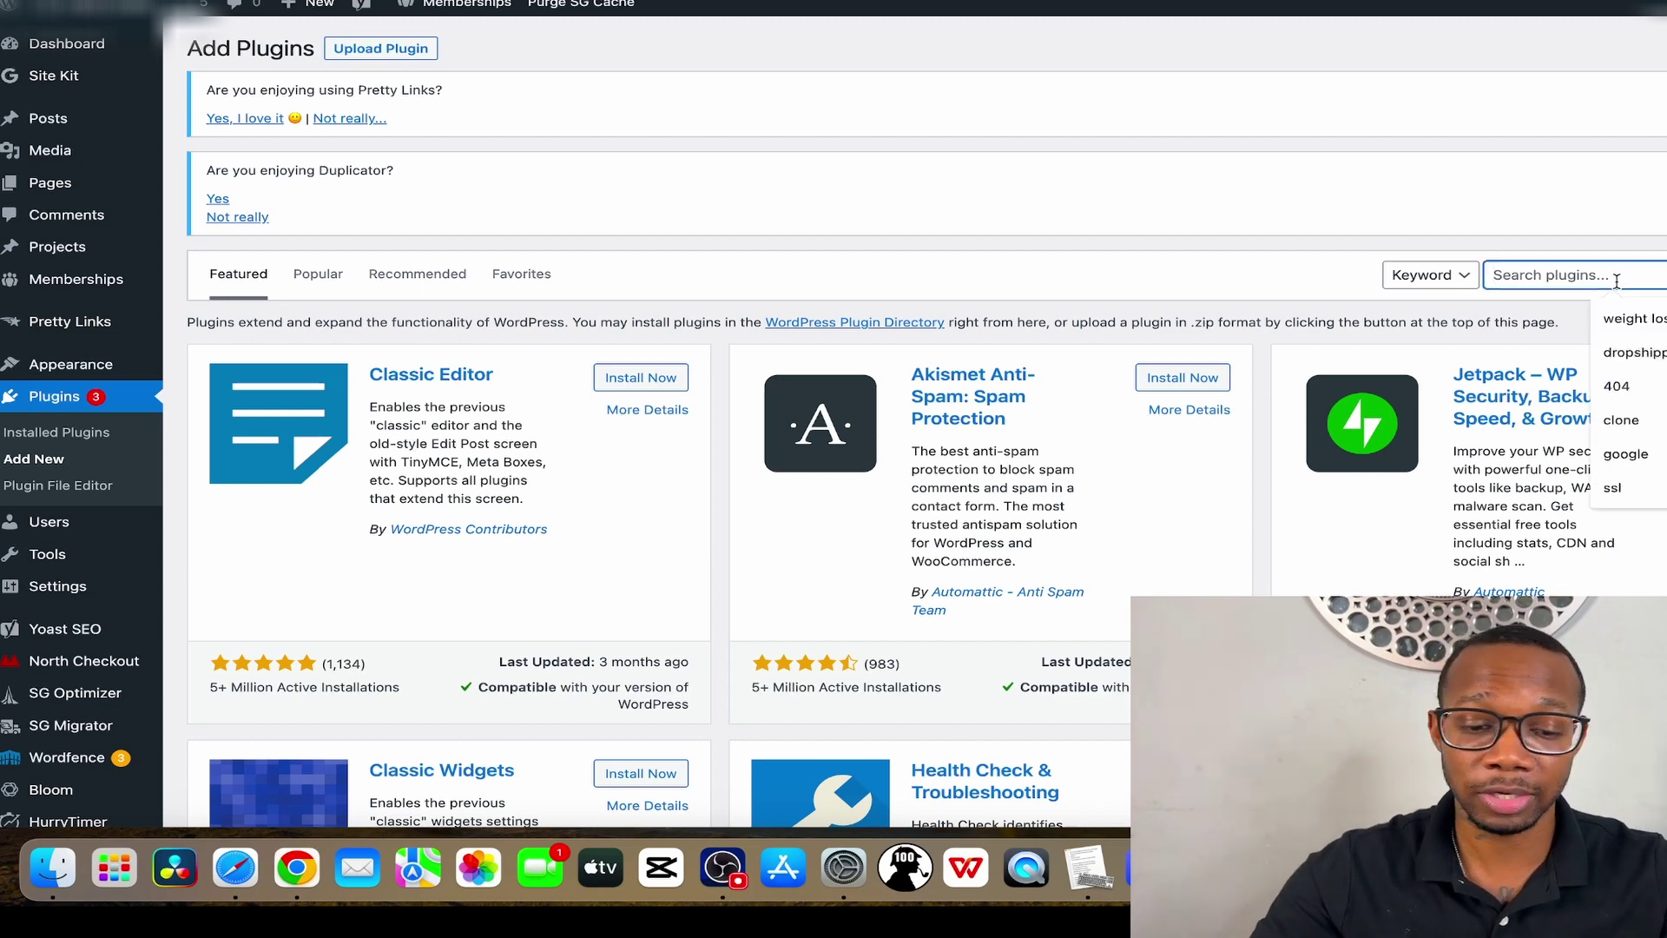
type("ca")
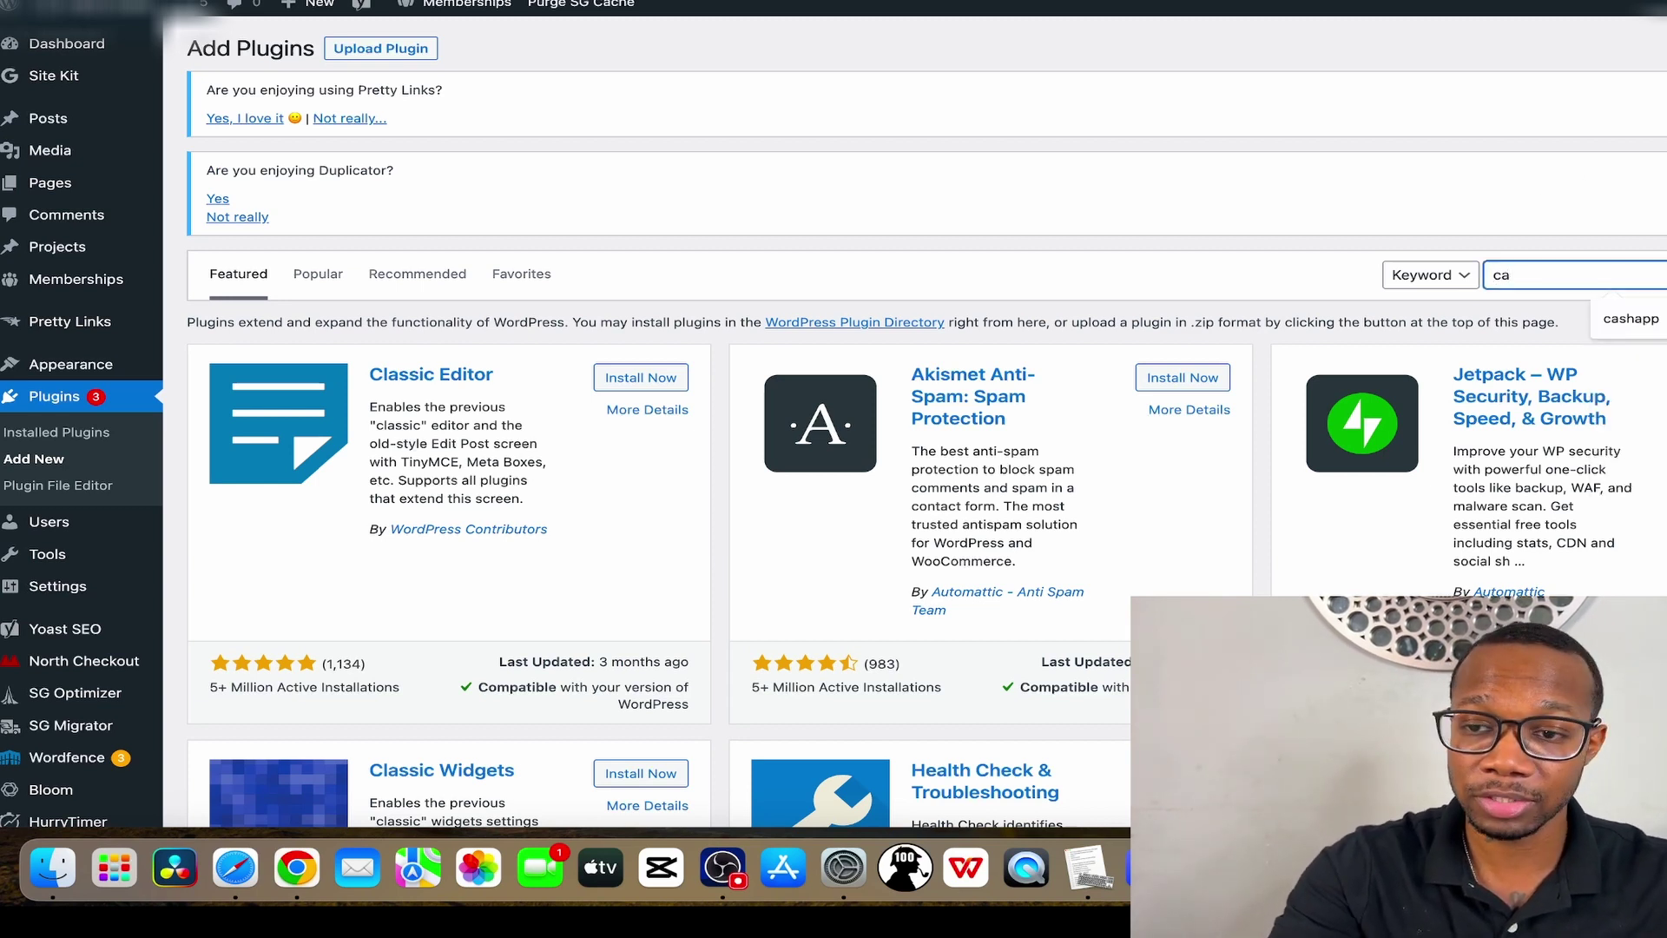
type("s")
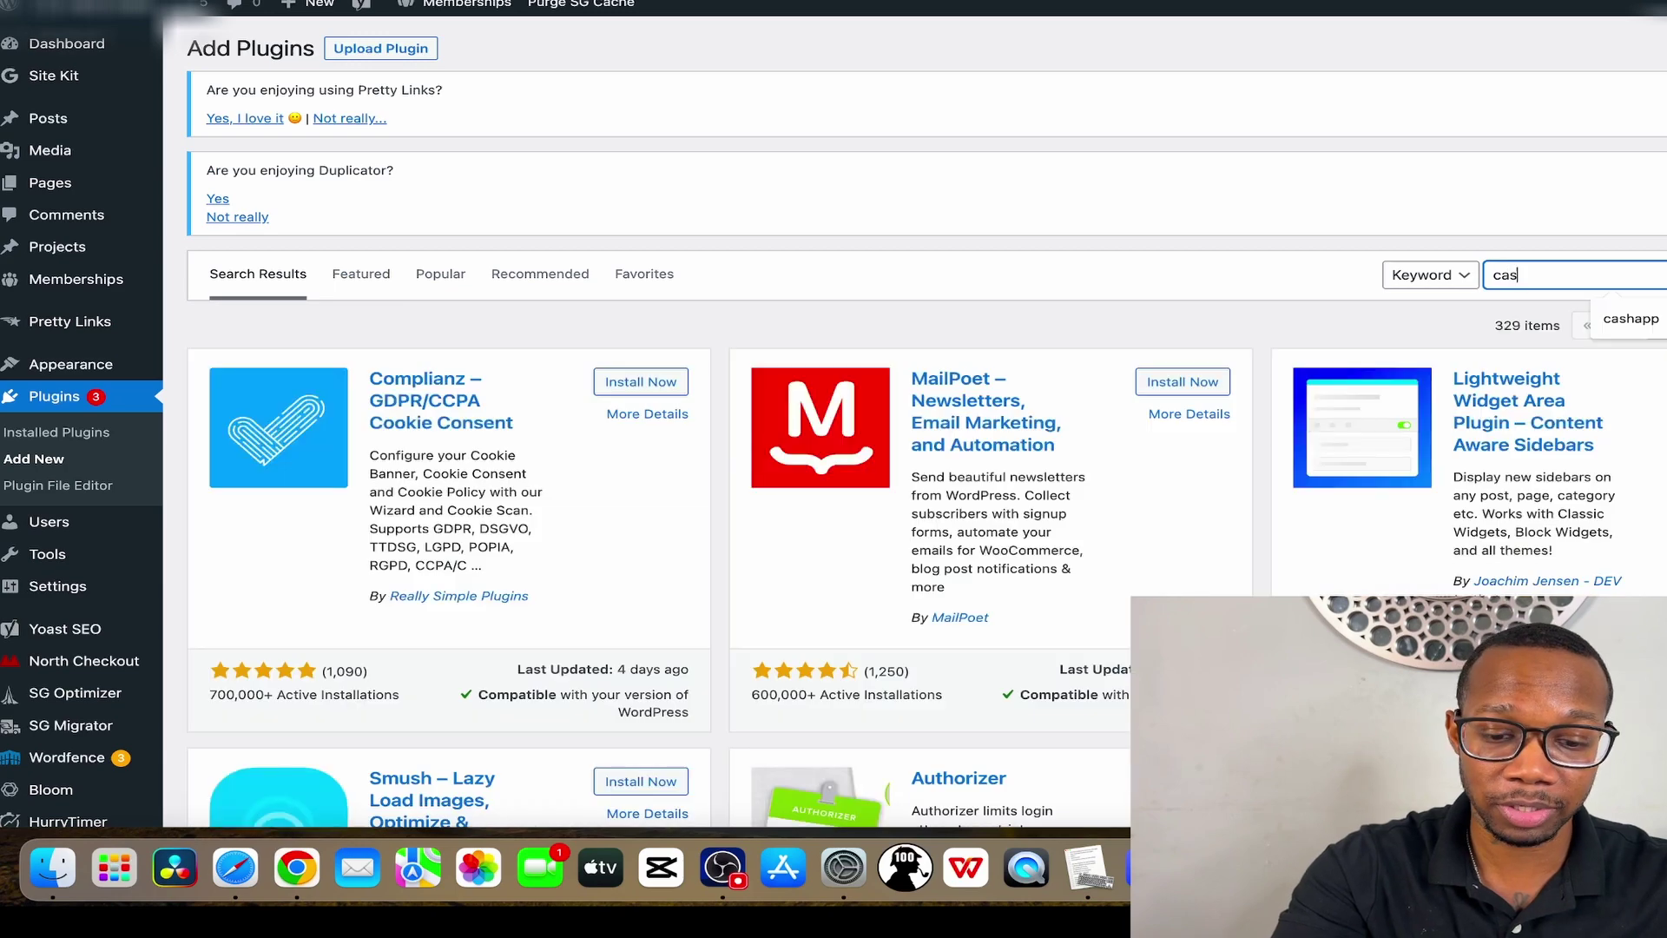
type("happ")
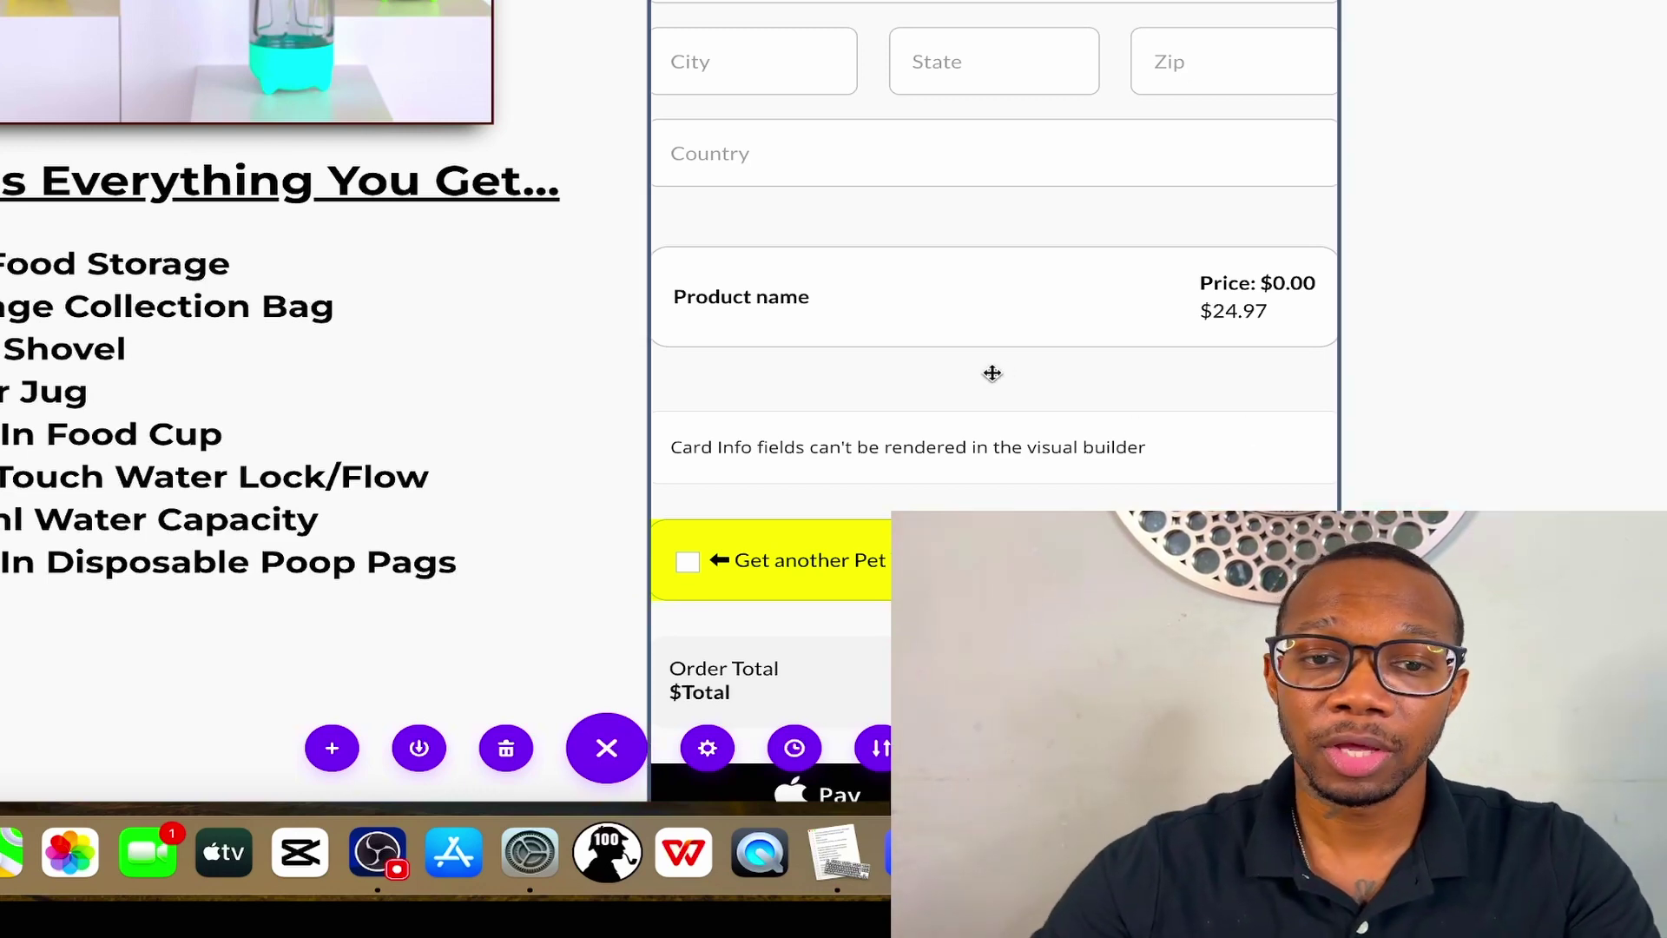
Step: Insert an Image module, found by searching 'ima', below the 'Water Bottle Can Be Split By Demand' text
scroll(985, 372, "up", 5)
scroll(984, 371, "up", 8)
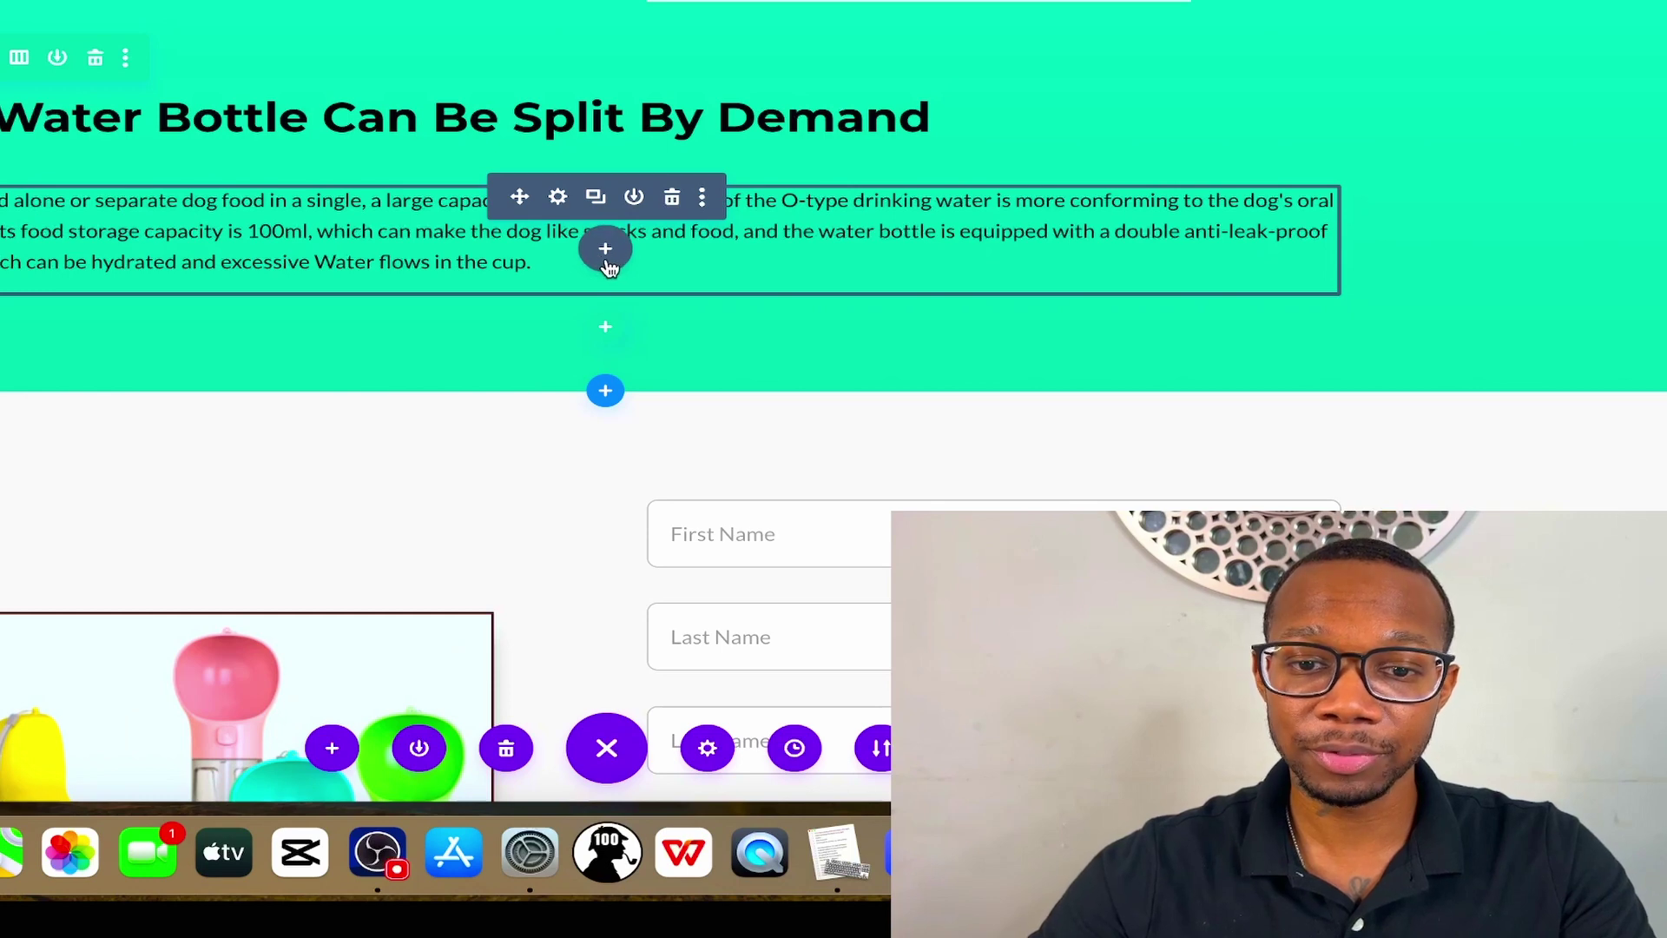
left_click(605, 250)
type("ima")
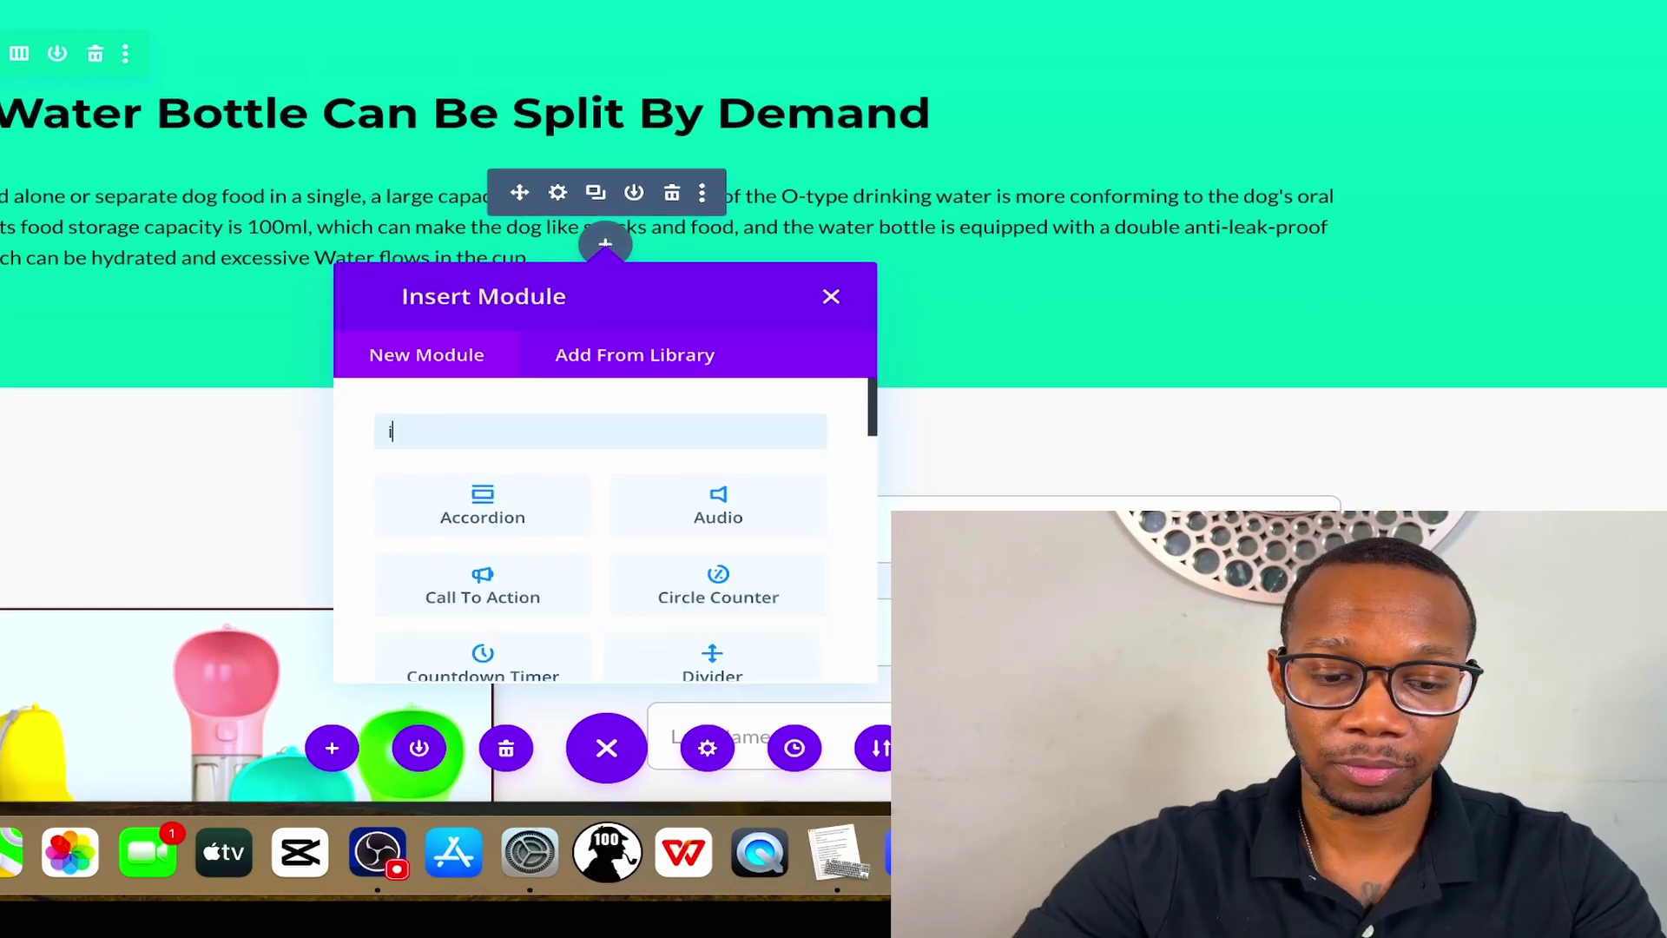
left_click(454, 517)
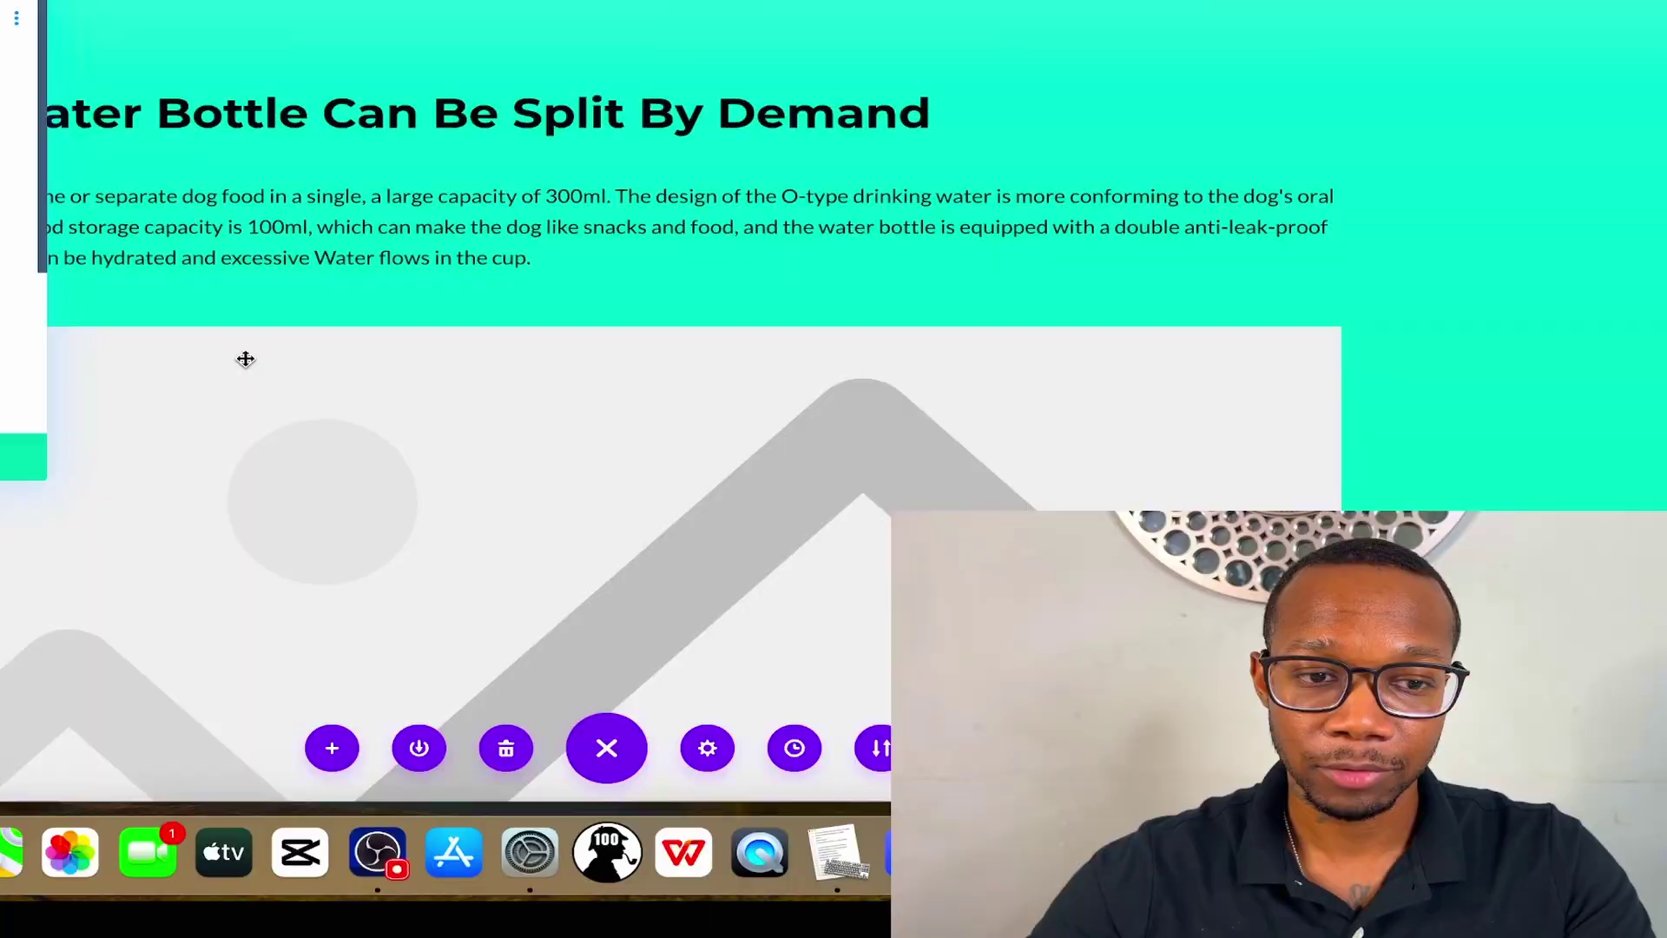
Step: Fill the image module with the Cash App QR code from the Media Library
left_click(404, 336)
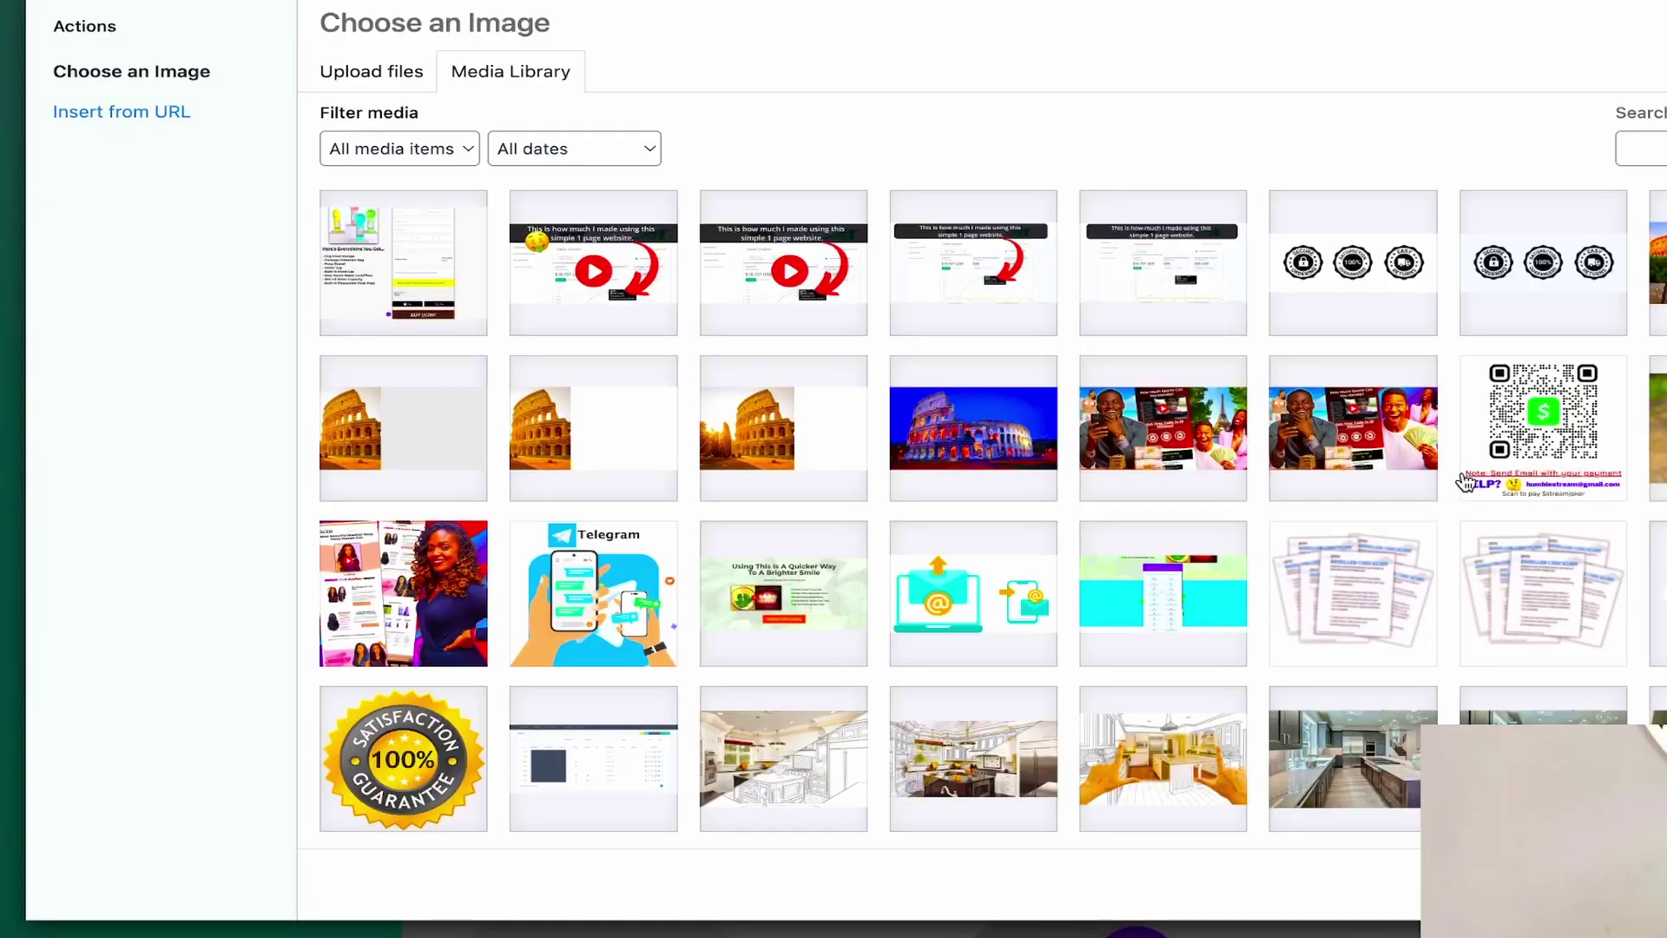
left_click(1487, 373)
left_click(1563, 884)
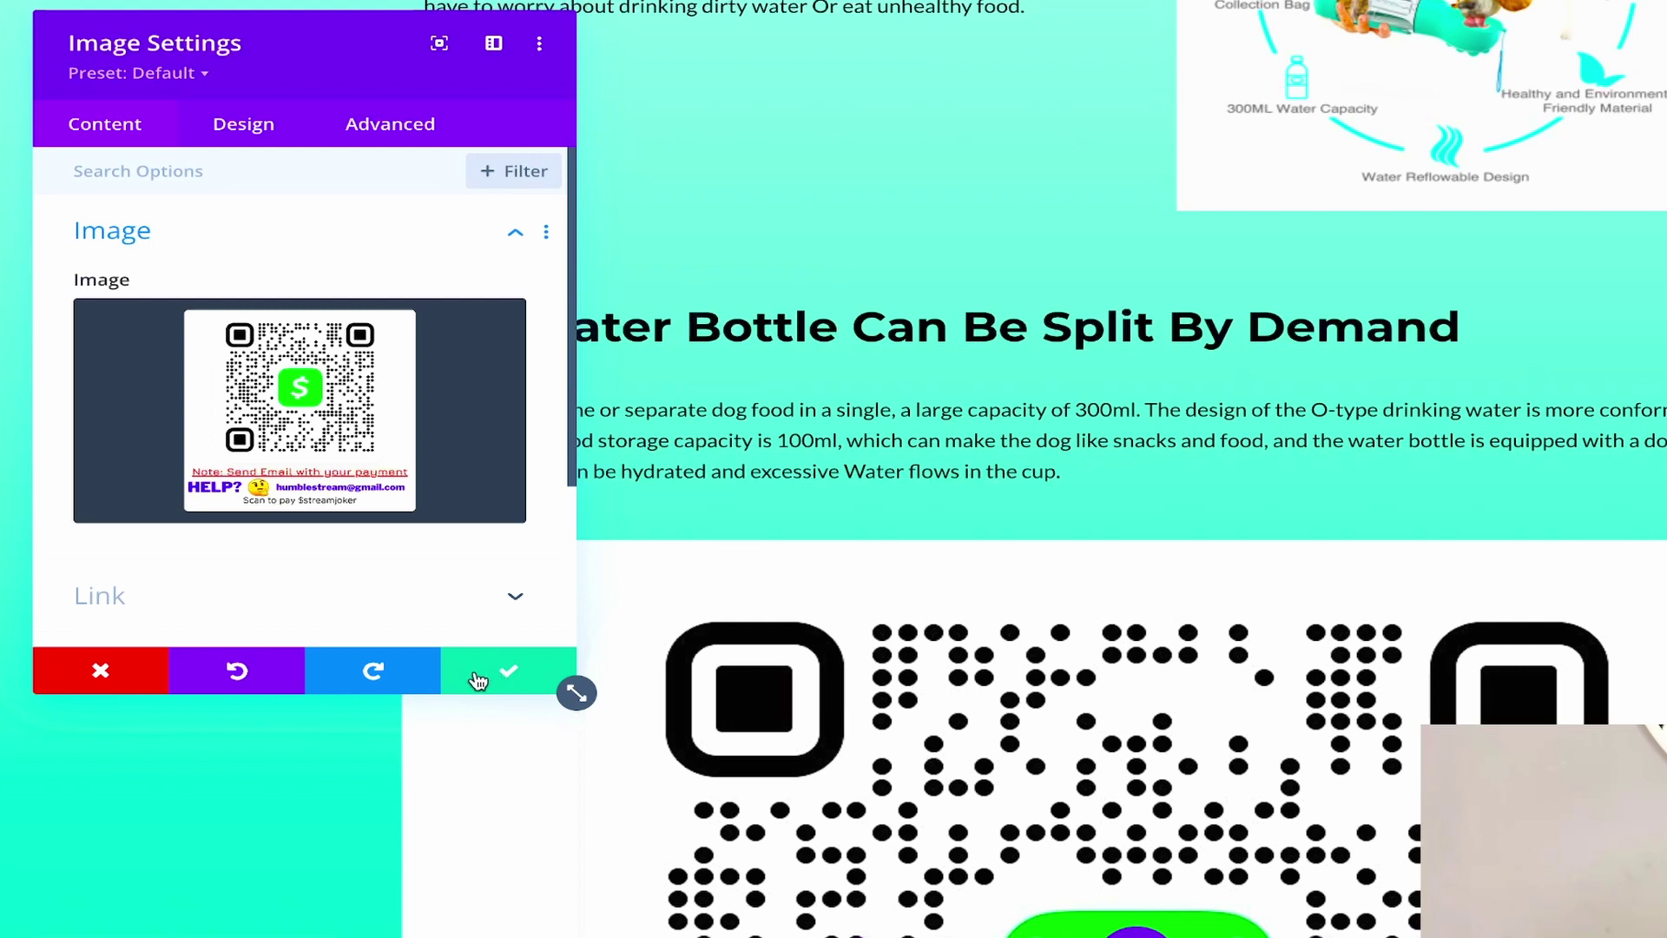
Step: Shrink the QR image's max width to 41% and centre its module alignment
left_click(257, 132)
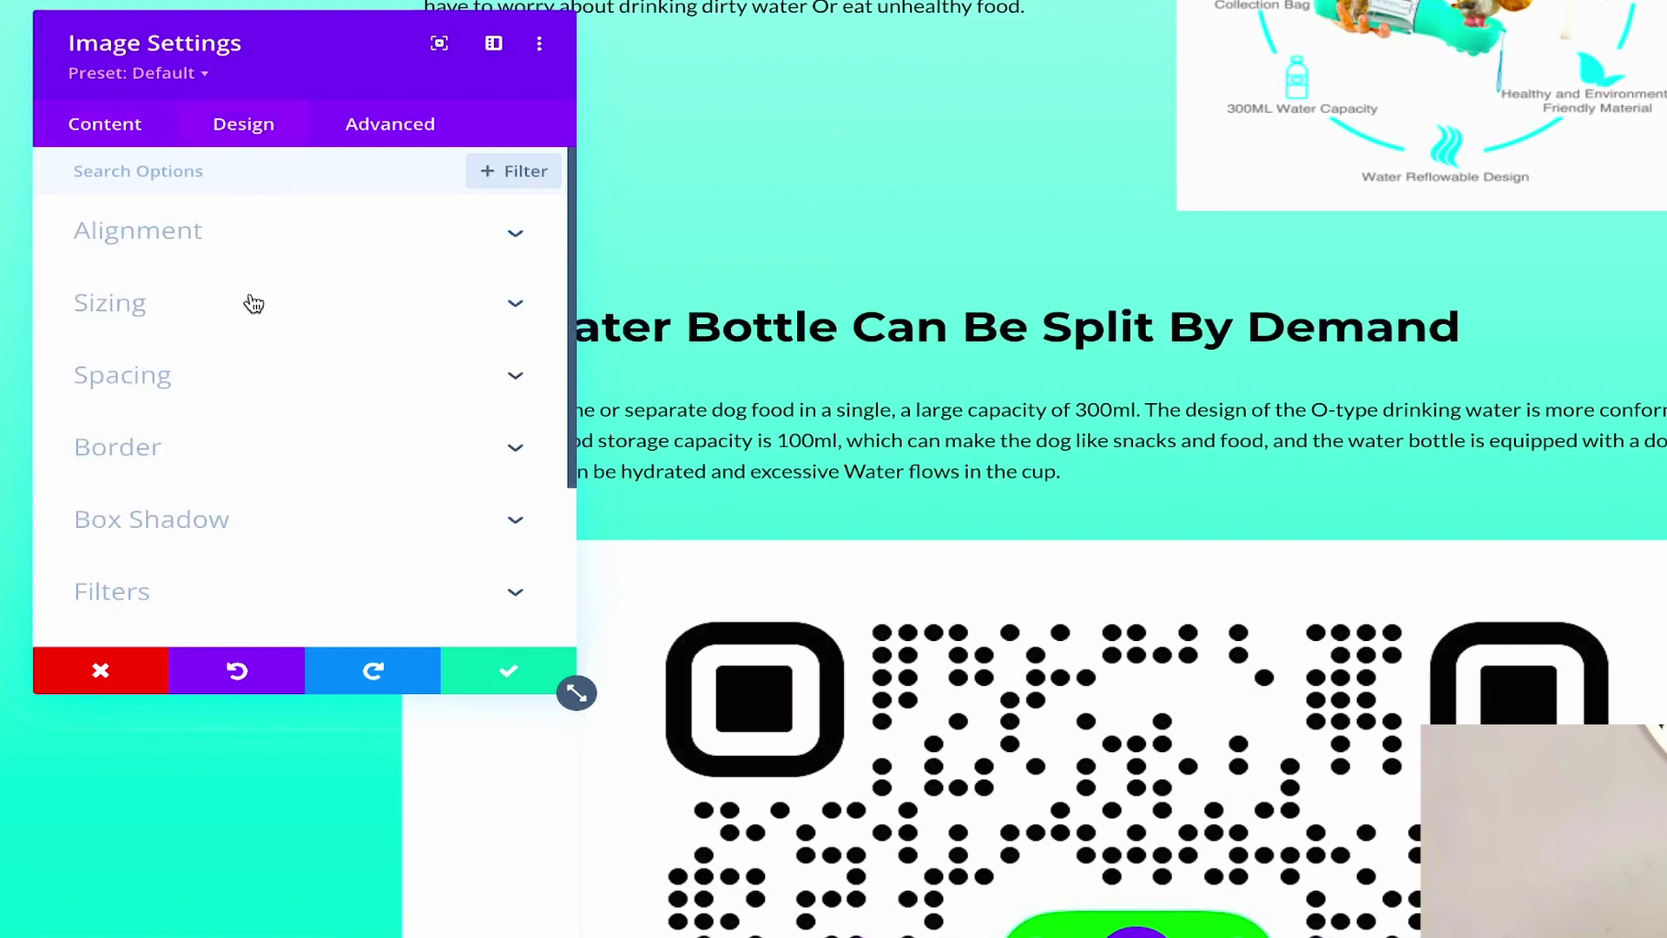
left_click(284, 318)
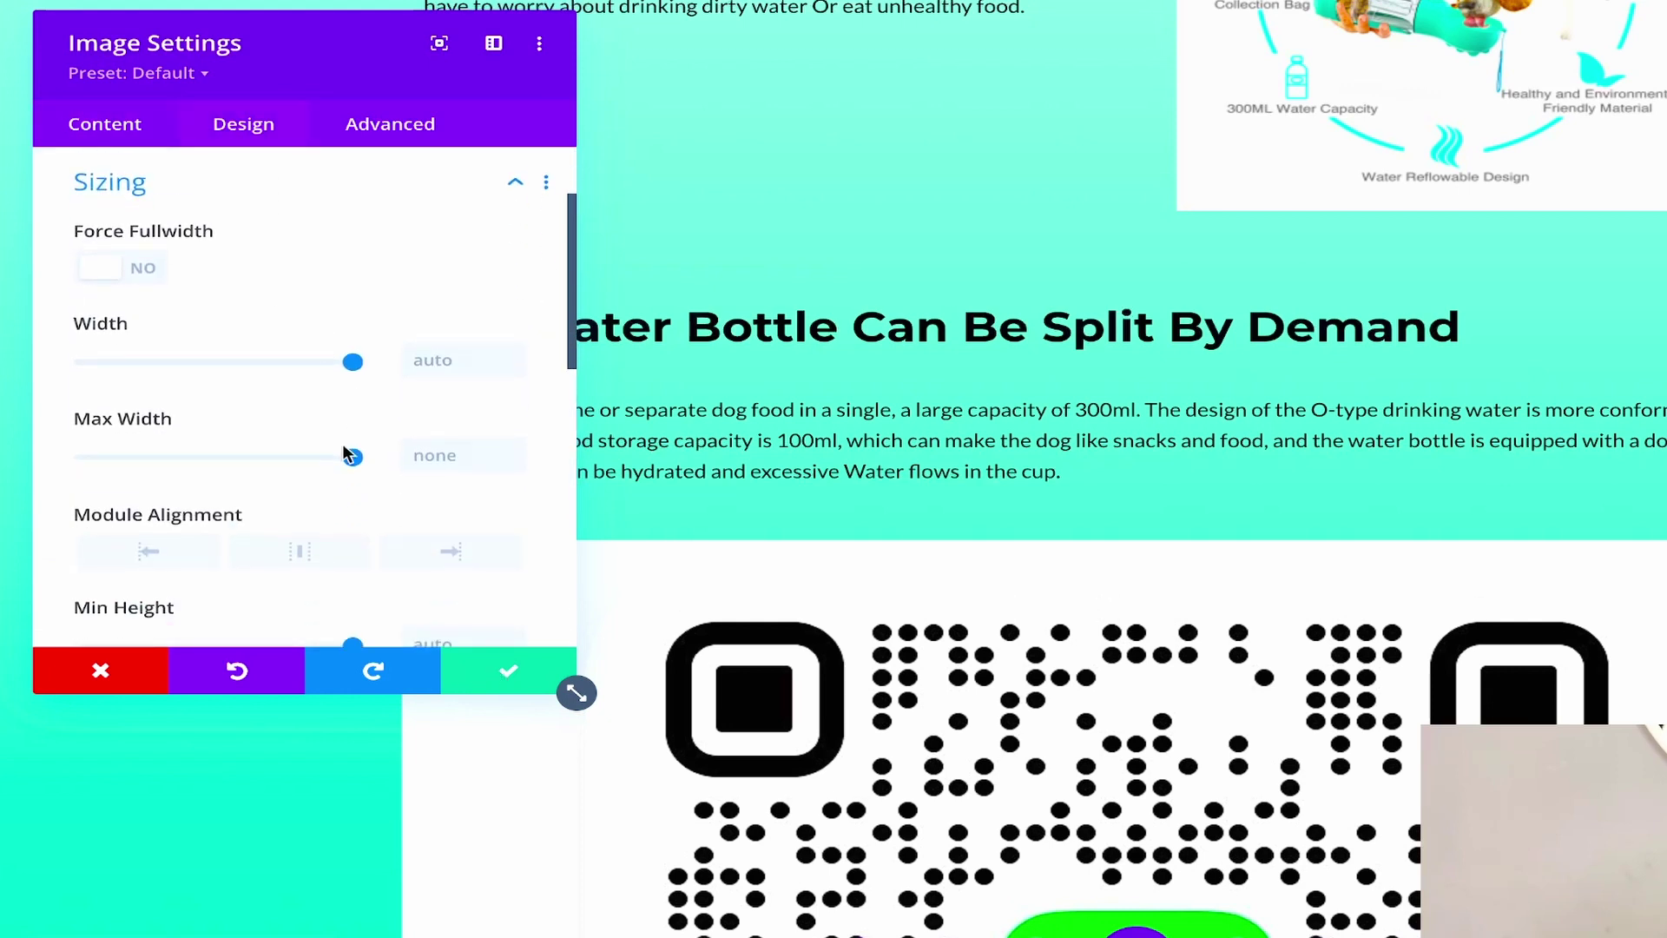
left_click_drag(352, 457, 195, 458)
left_click(300, 554)
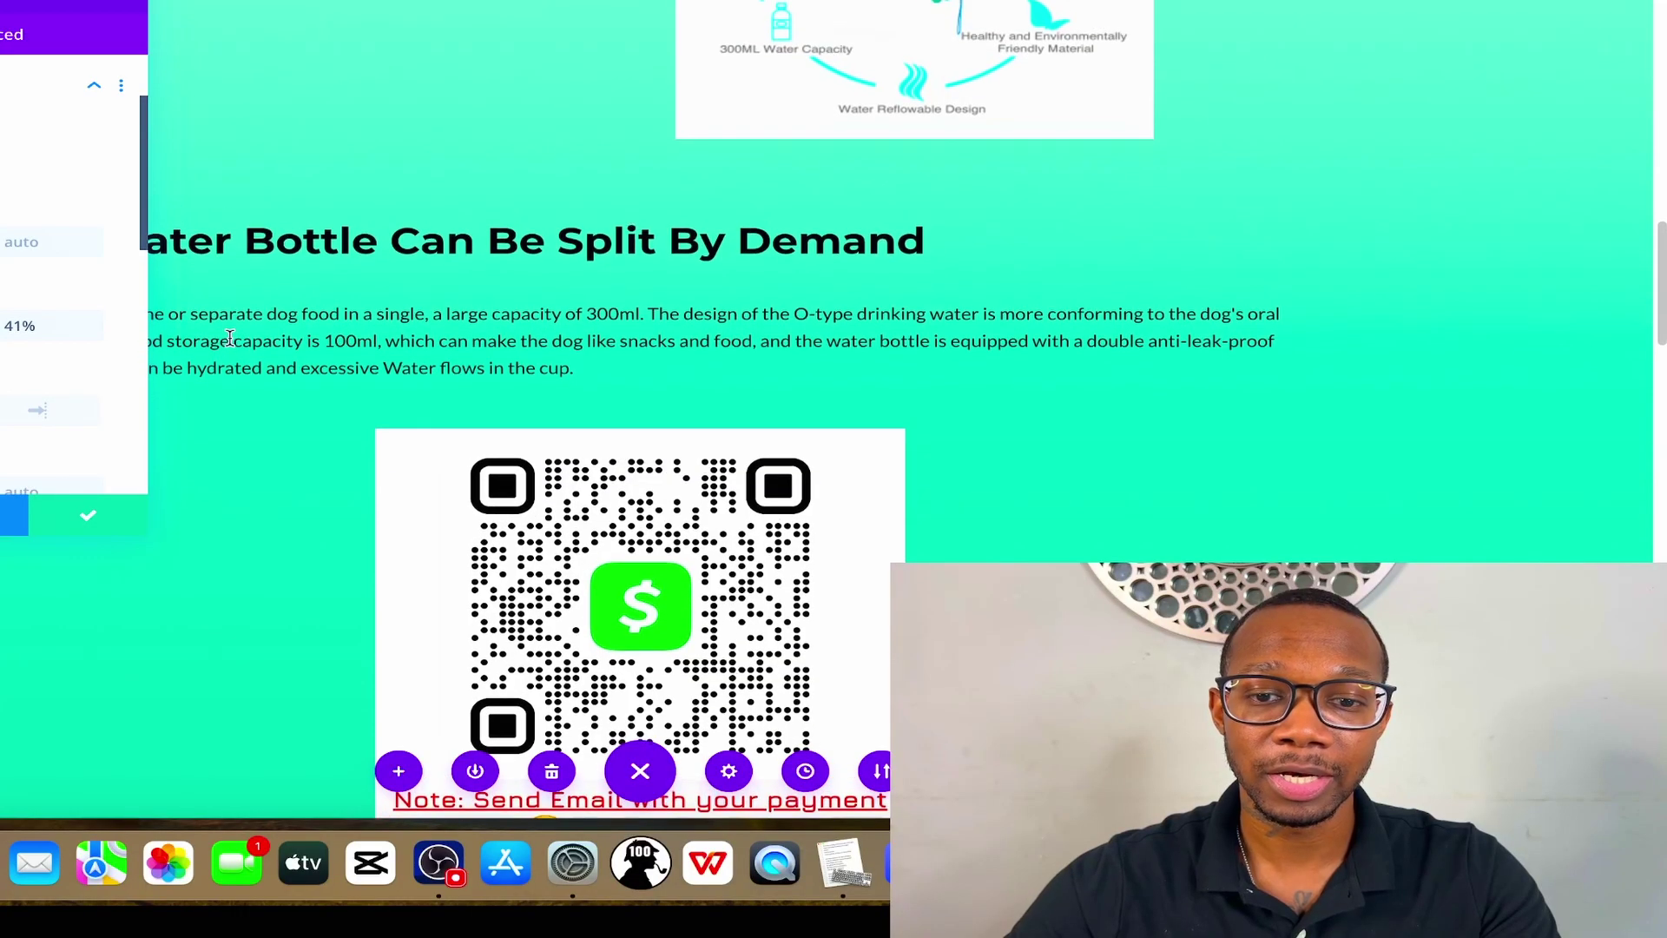
left_click(83, 525)
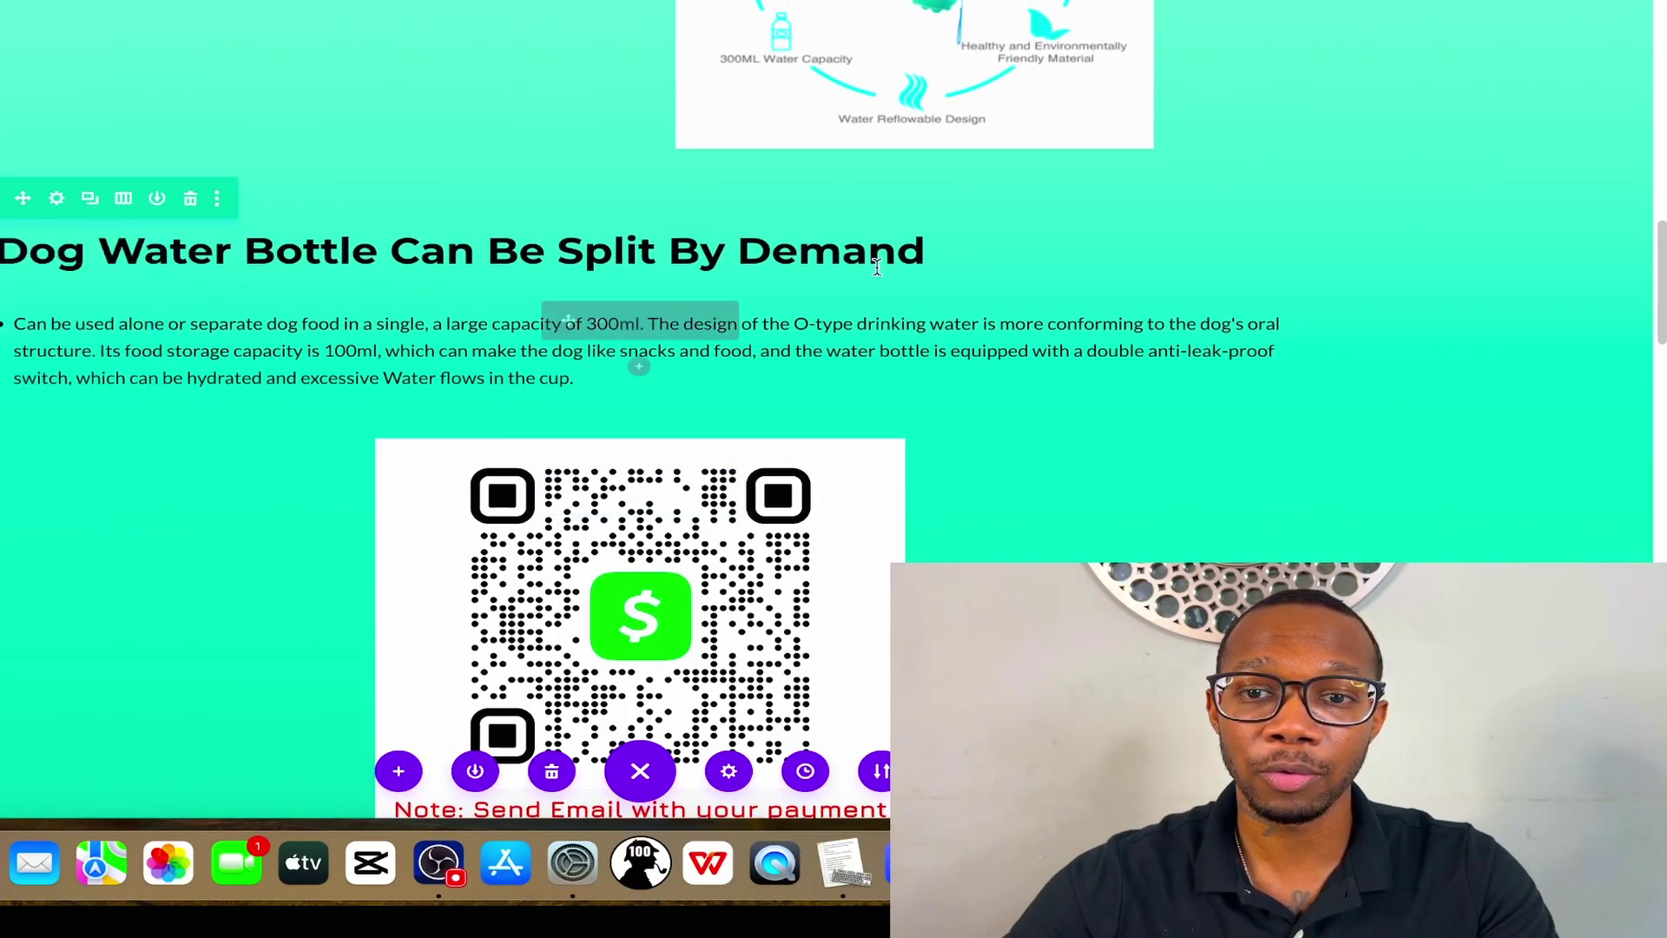